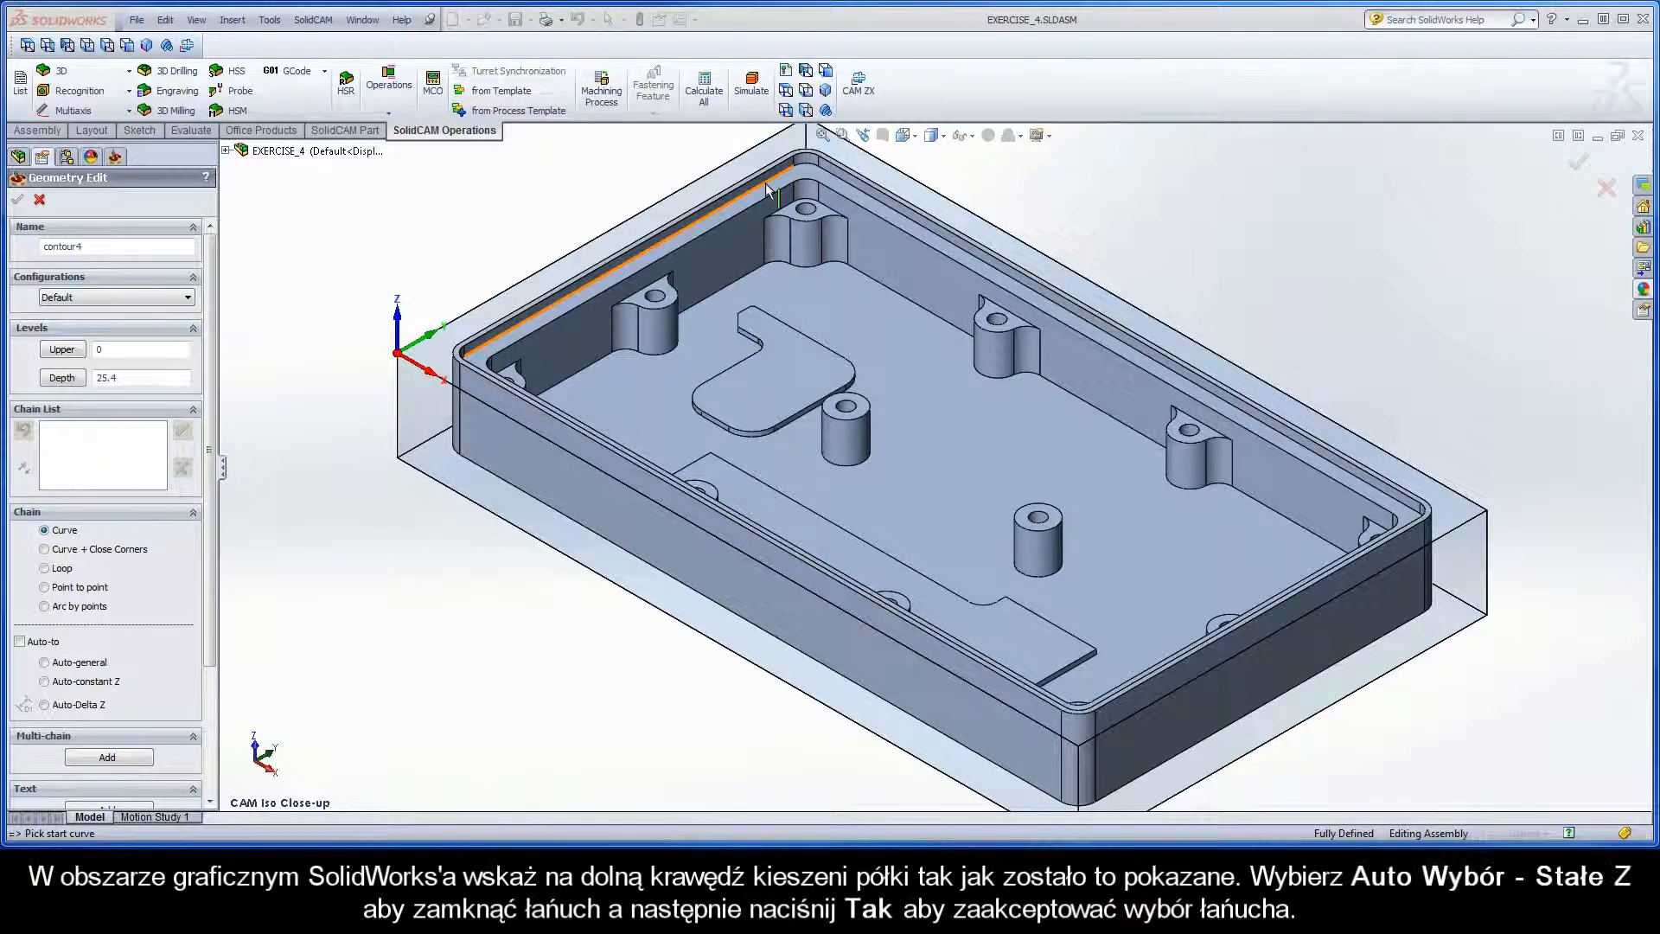
Define the first geometry chain from the lower edge of the pocket ledge, closed with Auto-constant Z, and accept it.
click(767, 188)
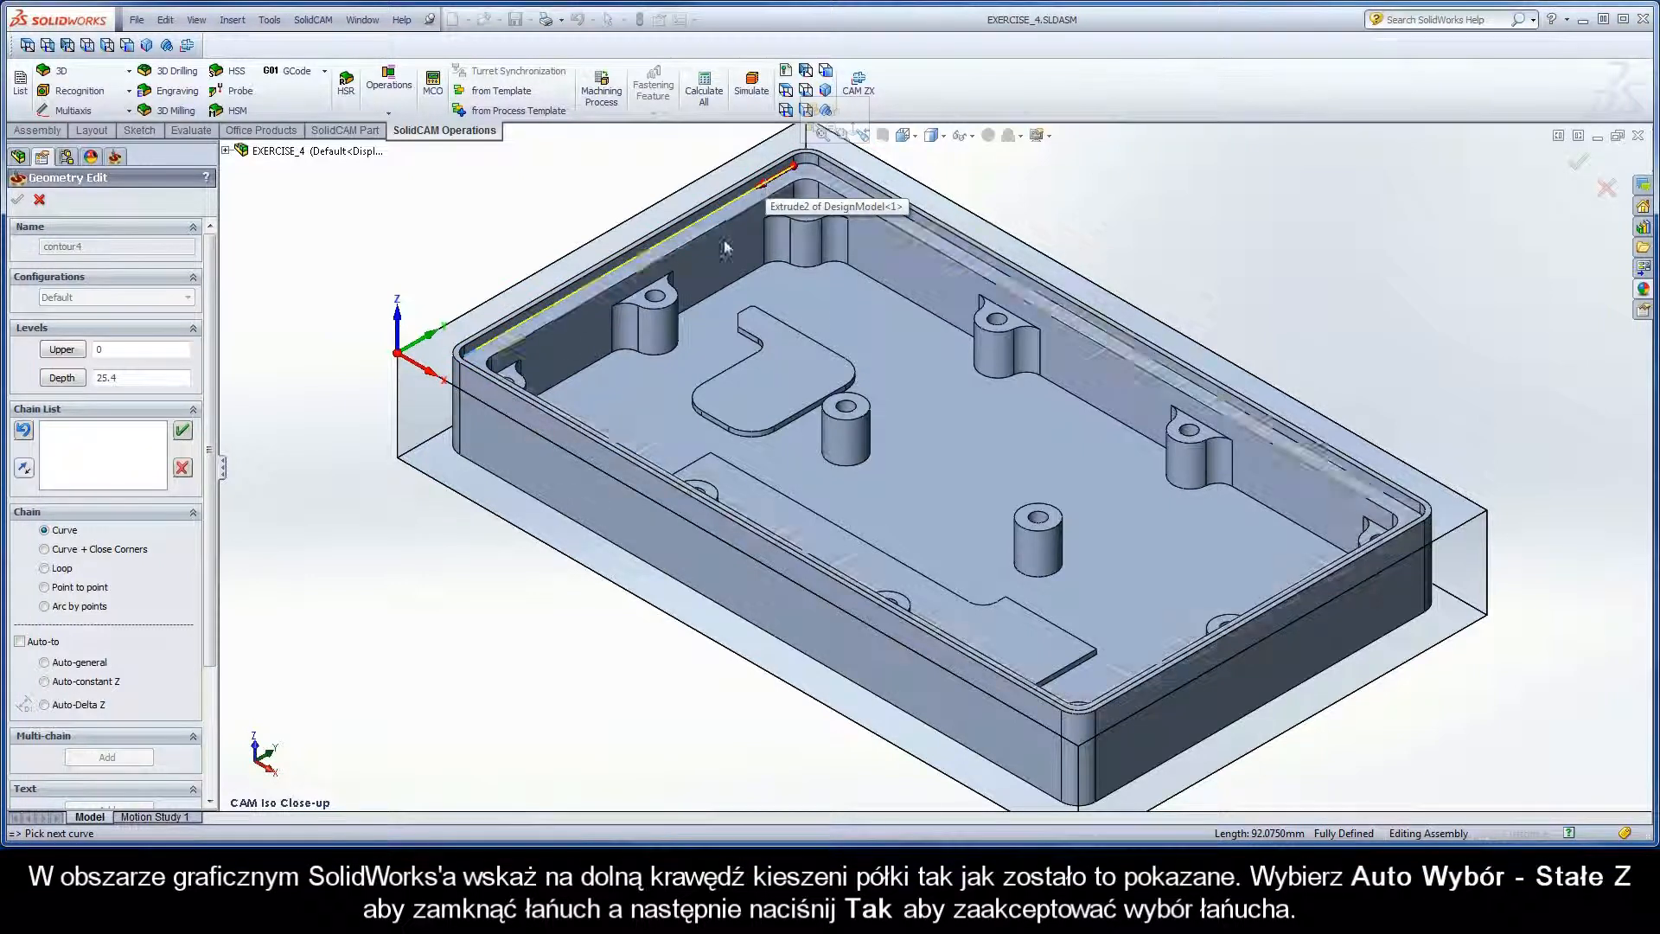
click(44, 681)
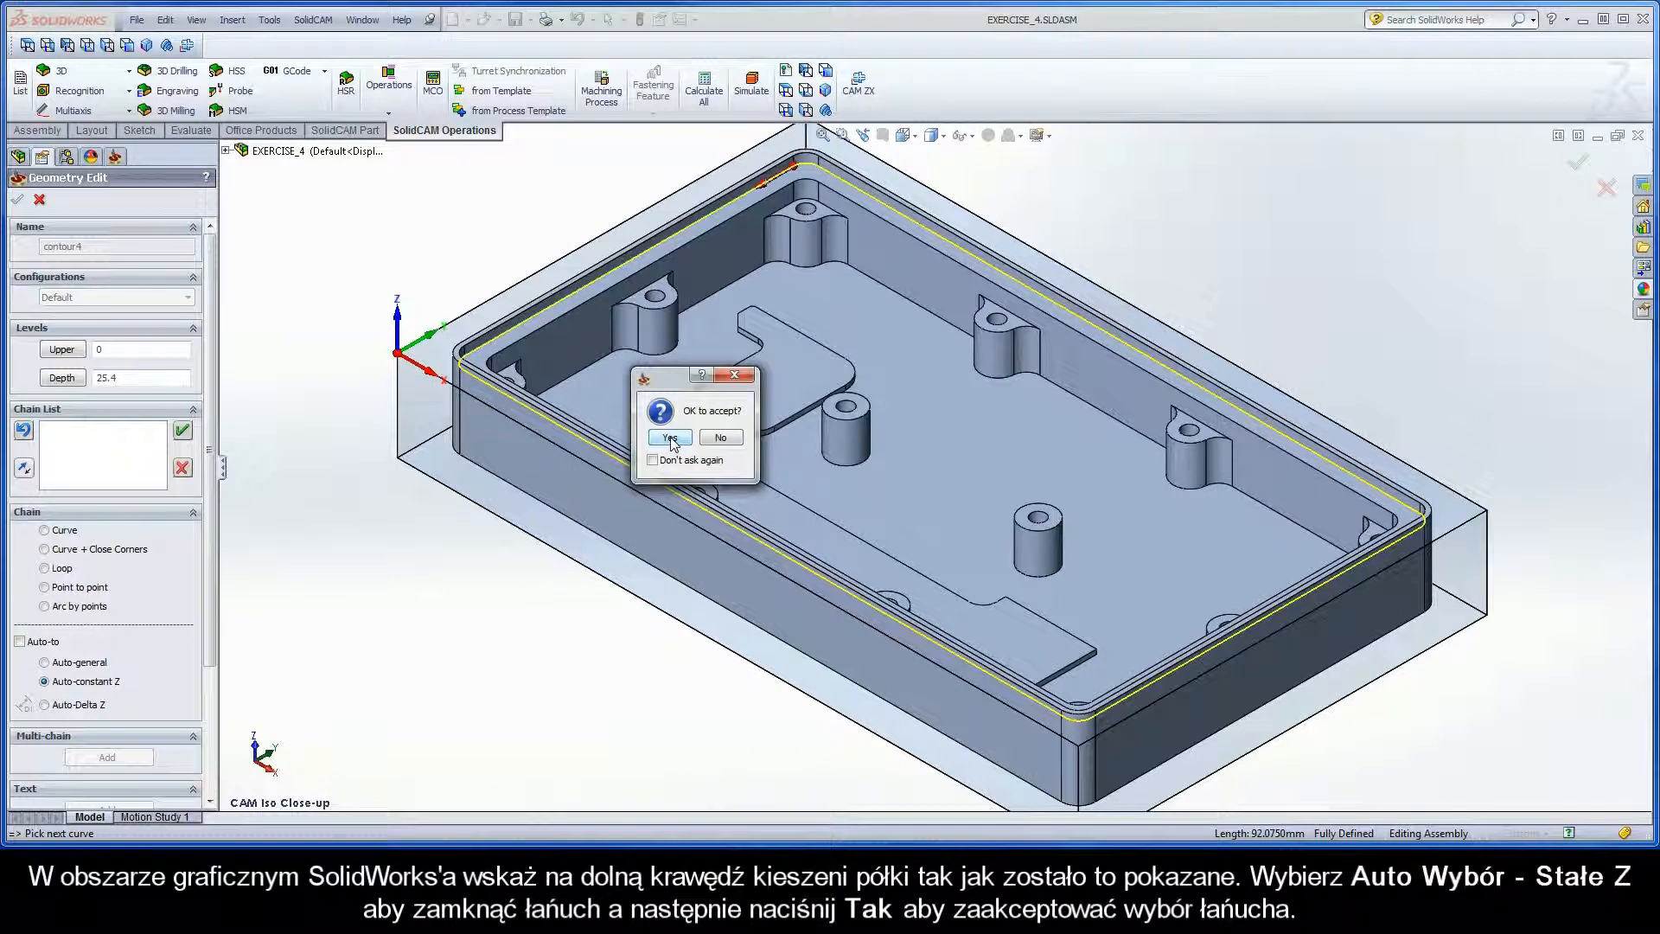
click(670, 437)
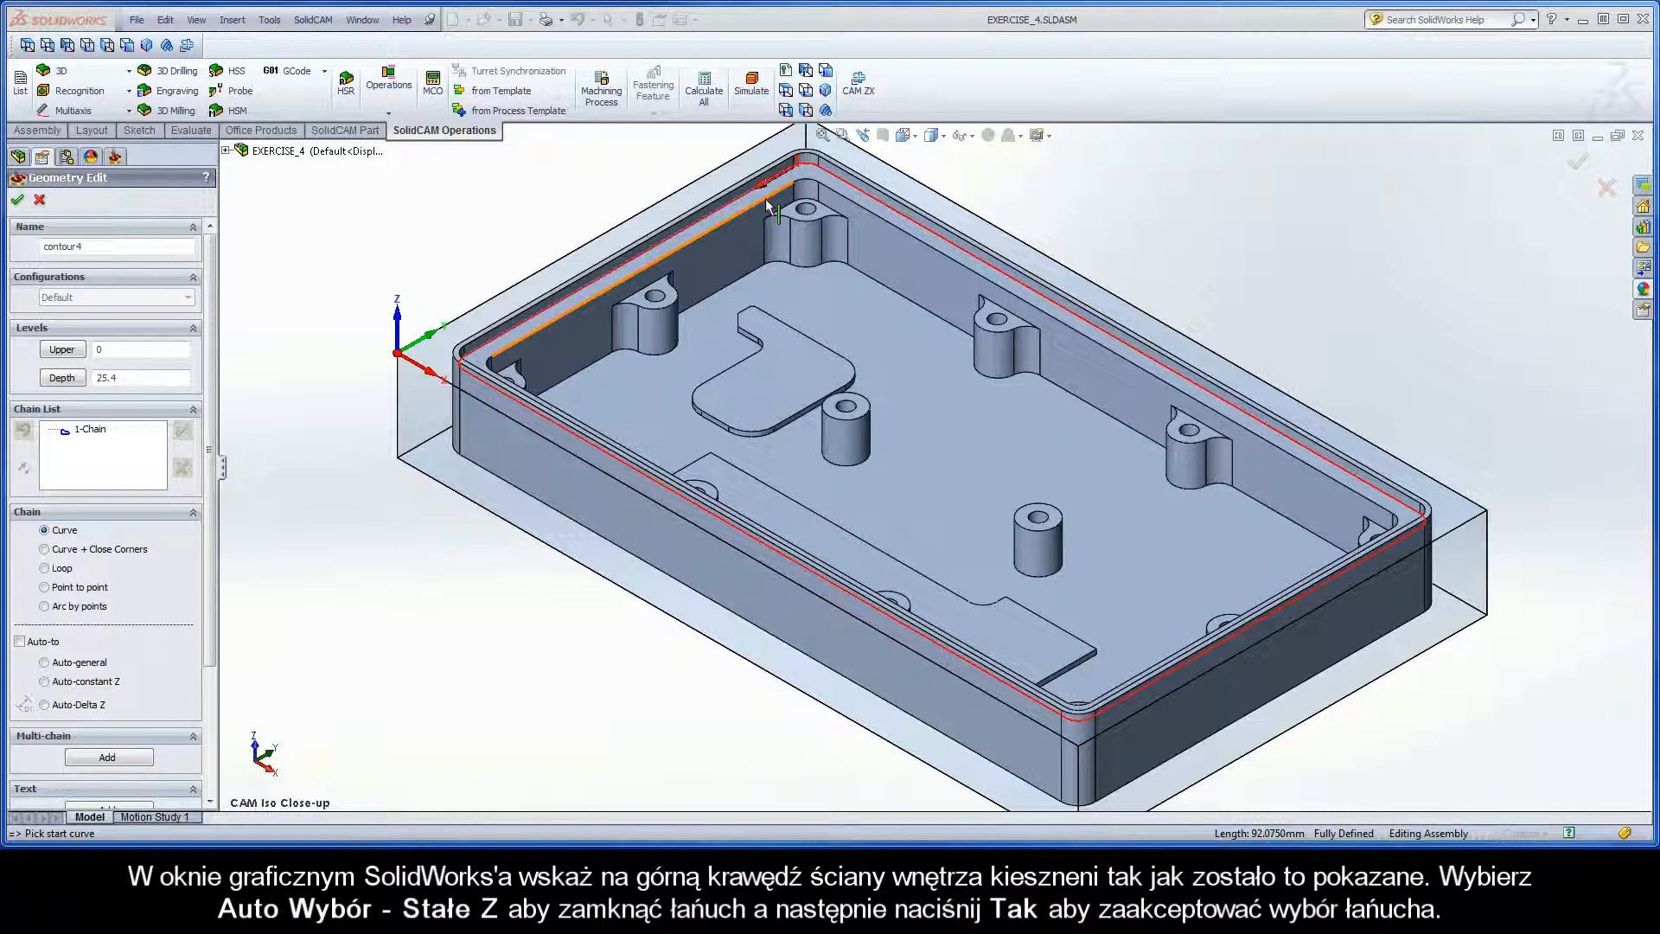
Add a second closed chain along the upper edge of the pocket's interior wall using Auto-constant Z.
click(765, 199)
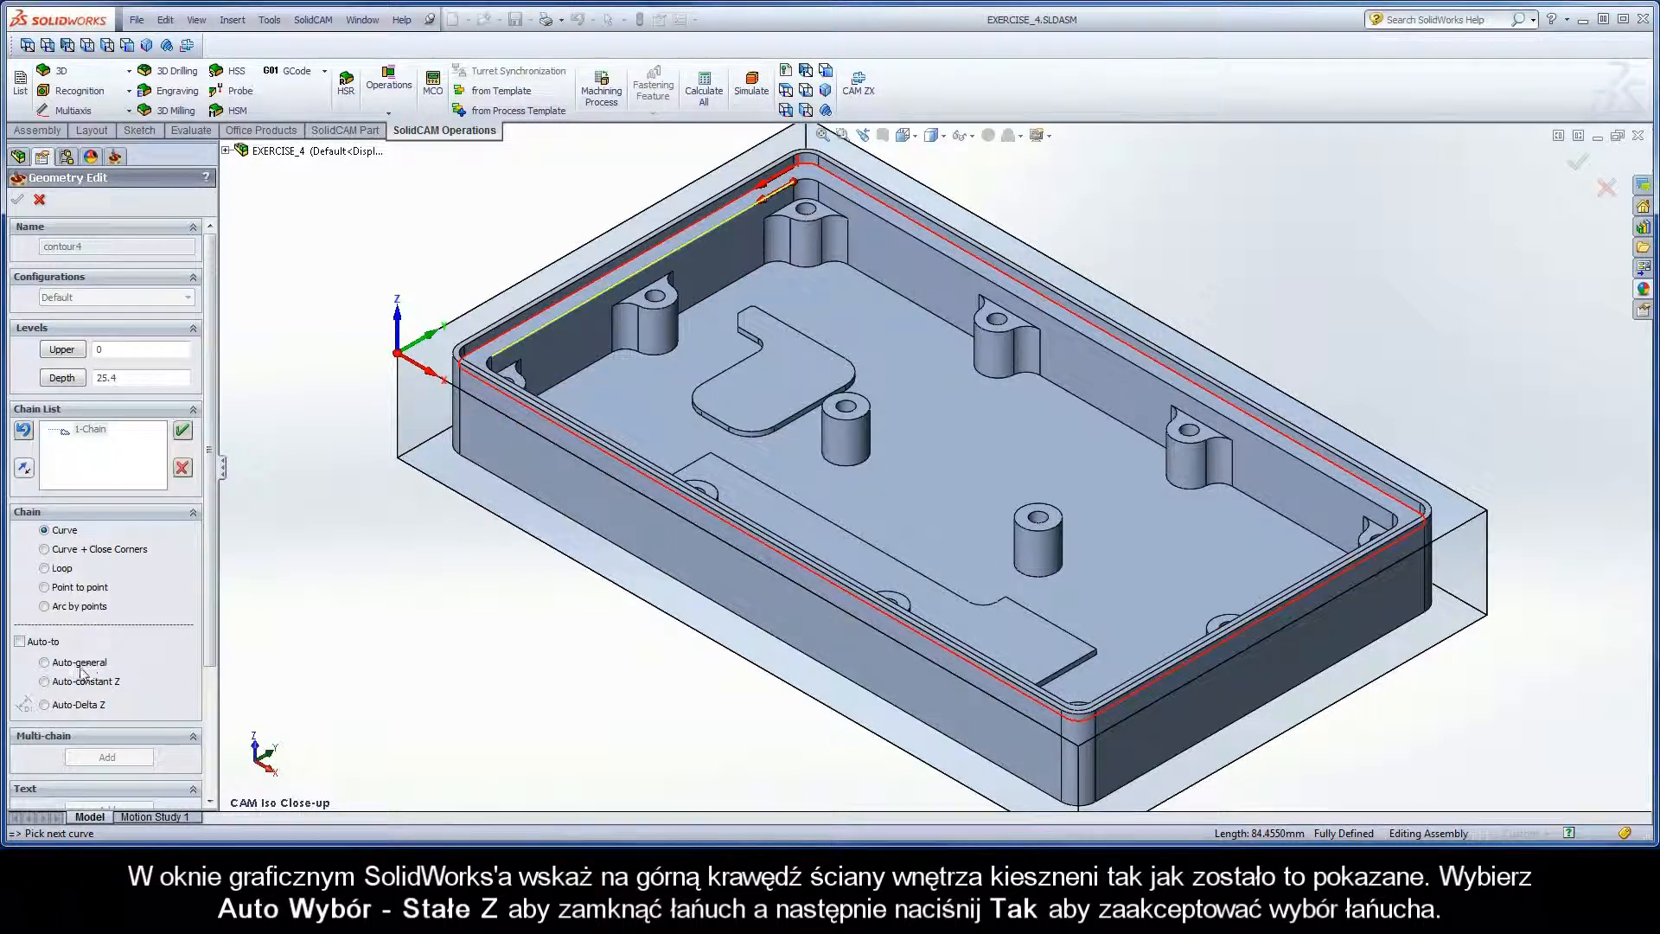
click(44, 681)
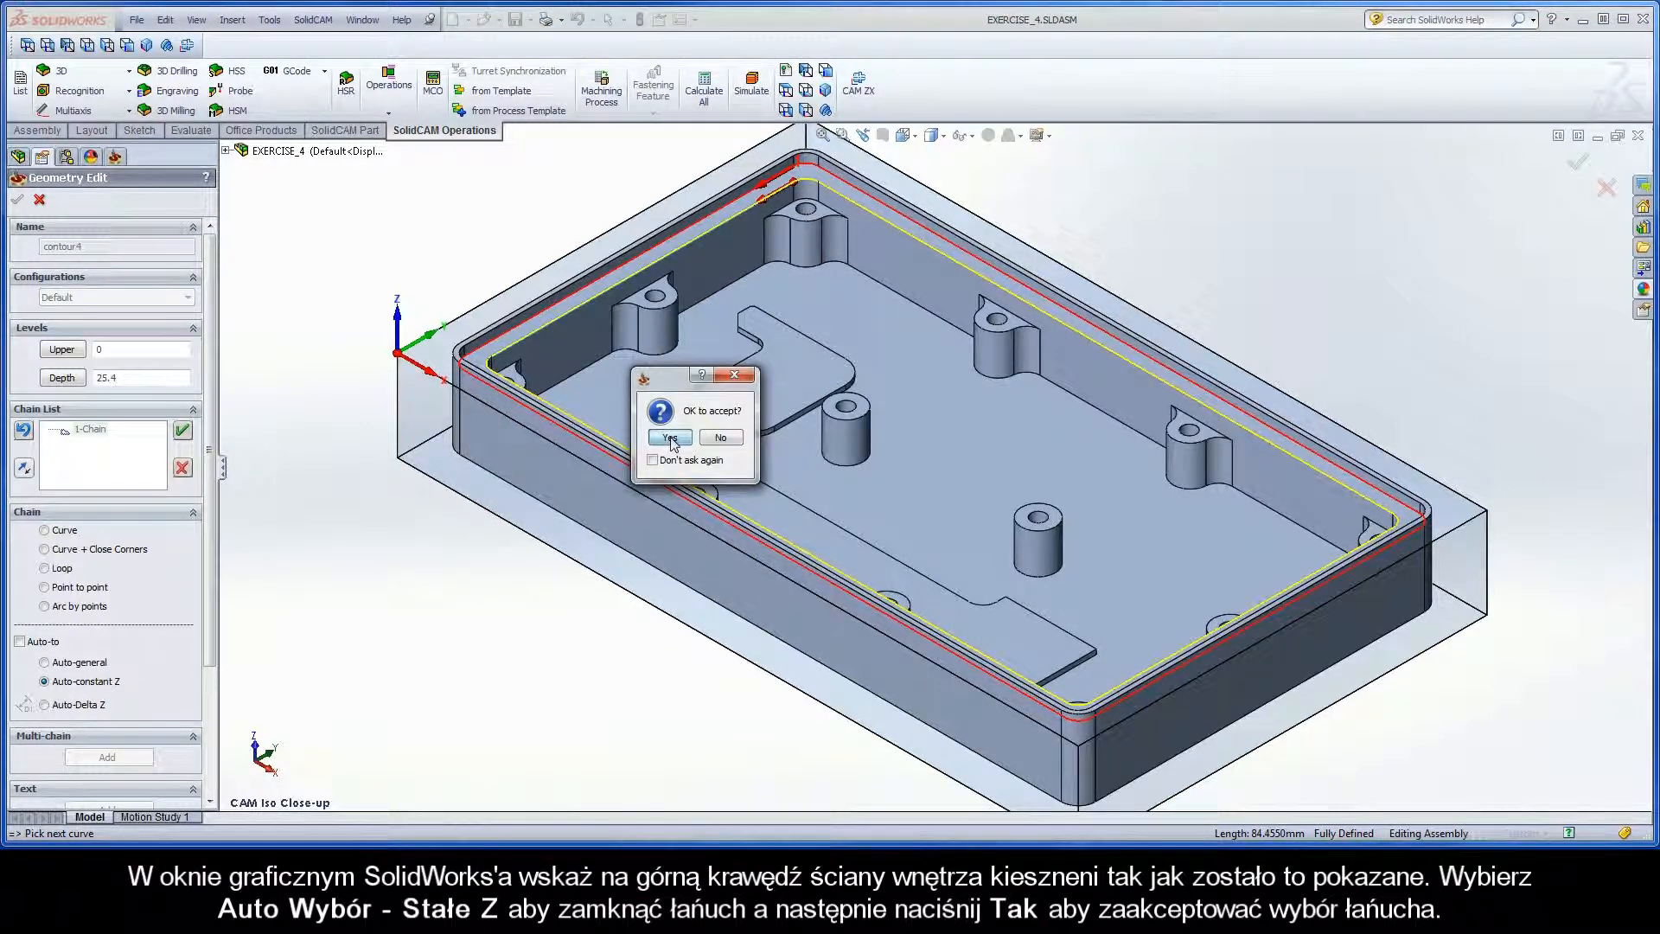
click(670, 438)
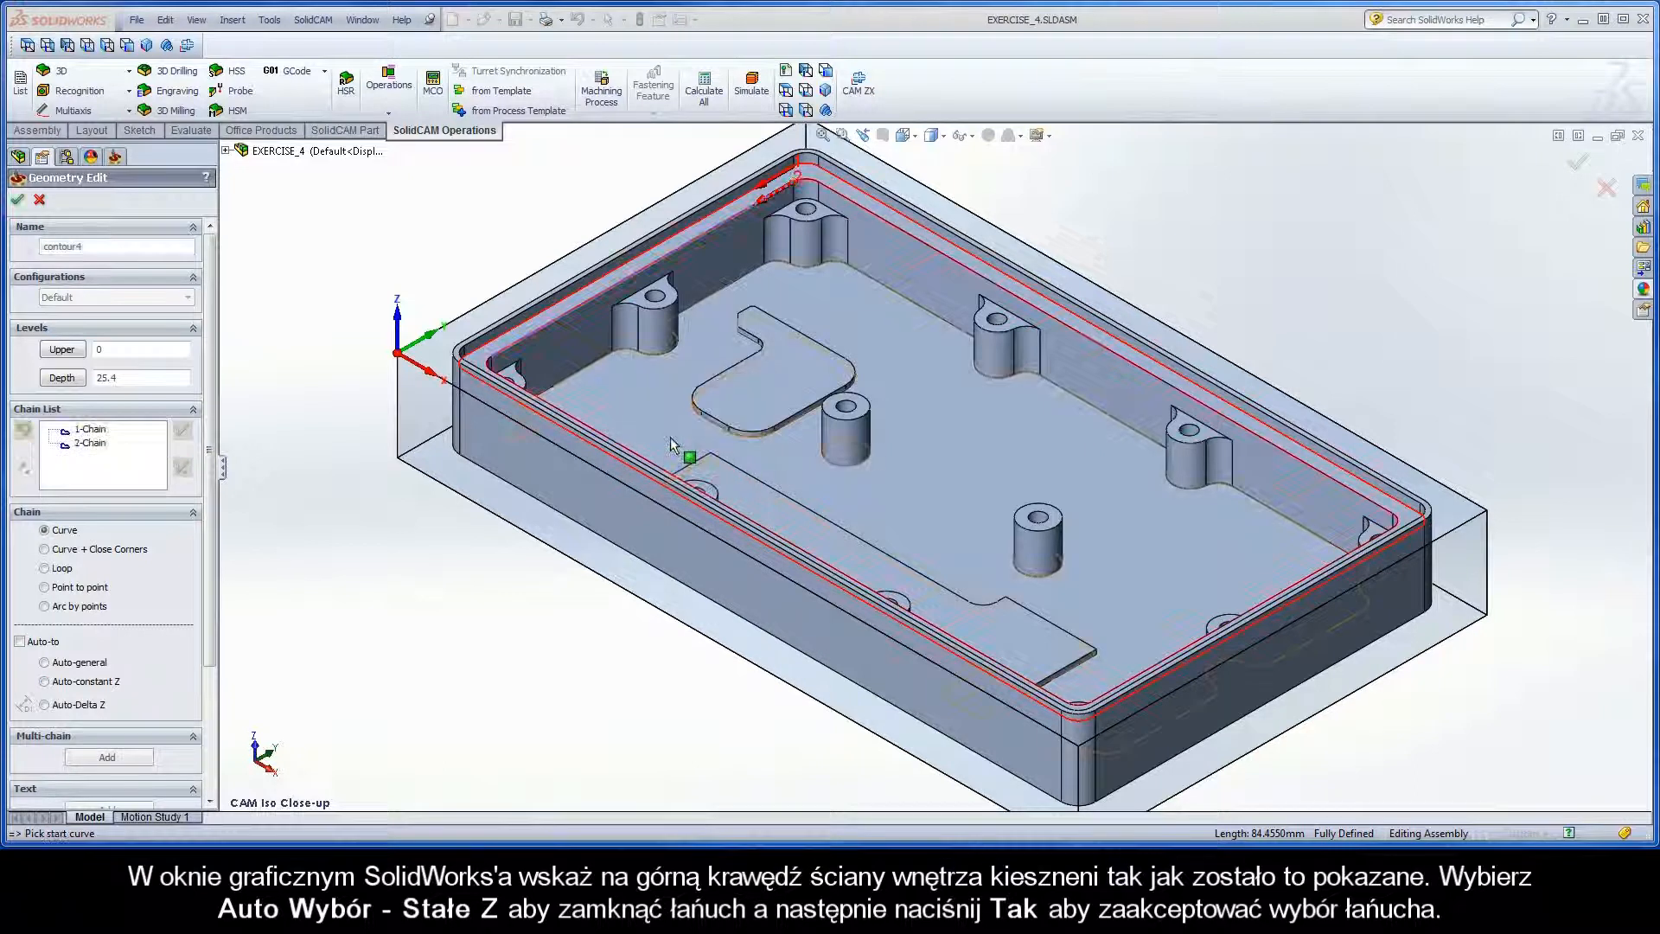
Mark the second chain as open and accept the contour4 geometry.
right_click(93, 446)
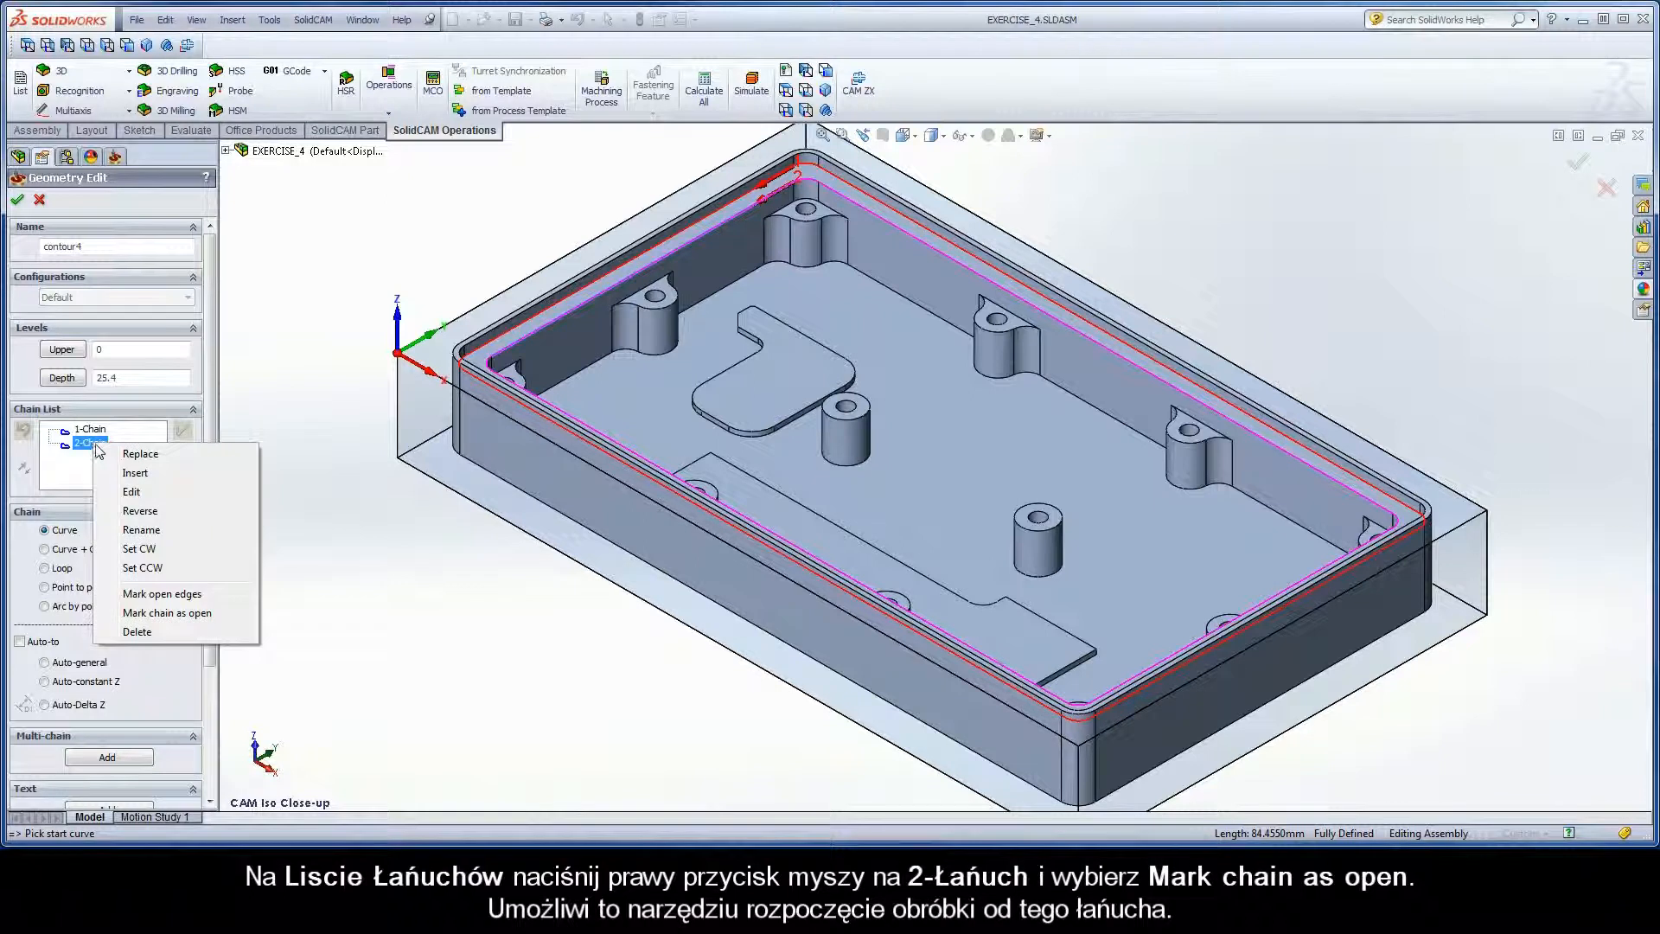
click(207, 613)
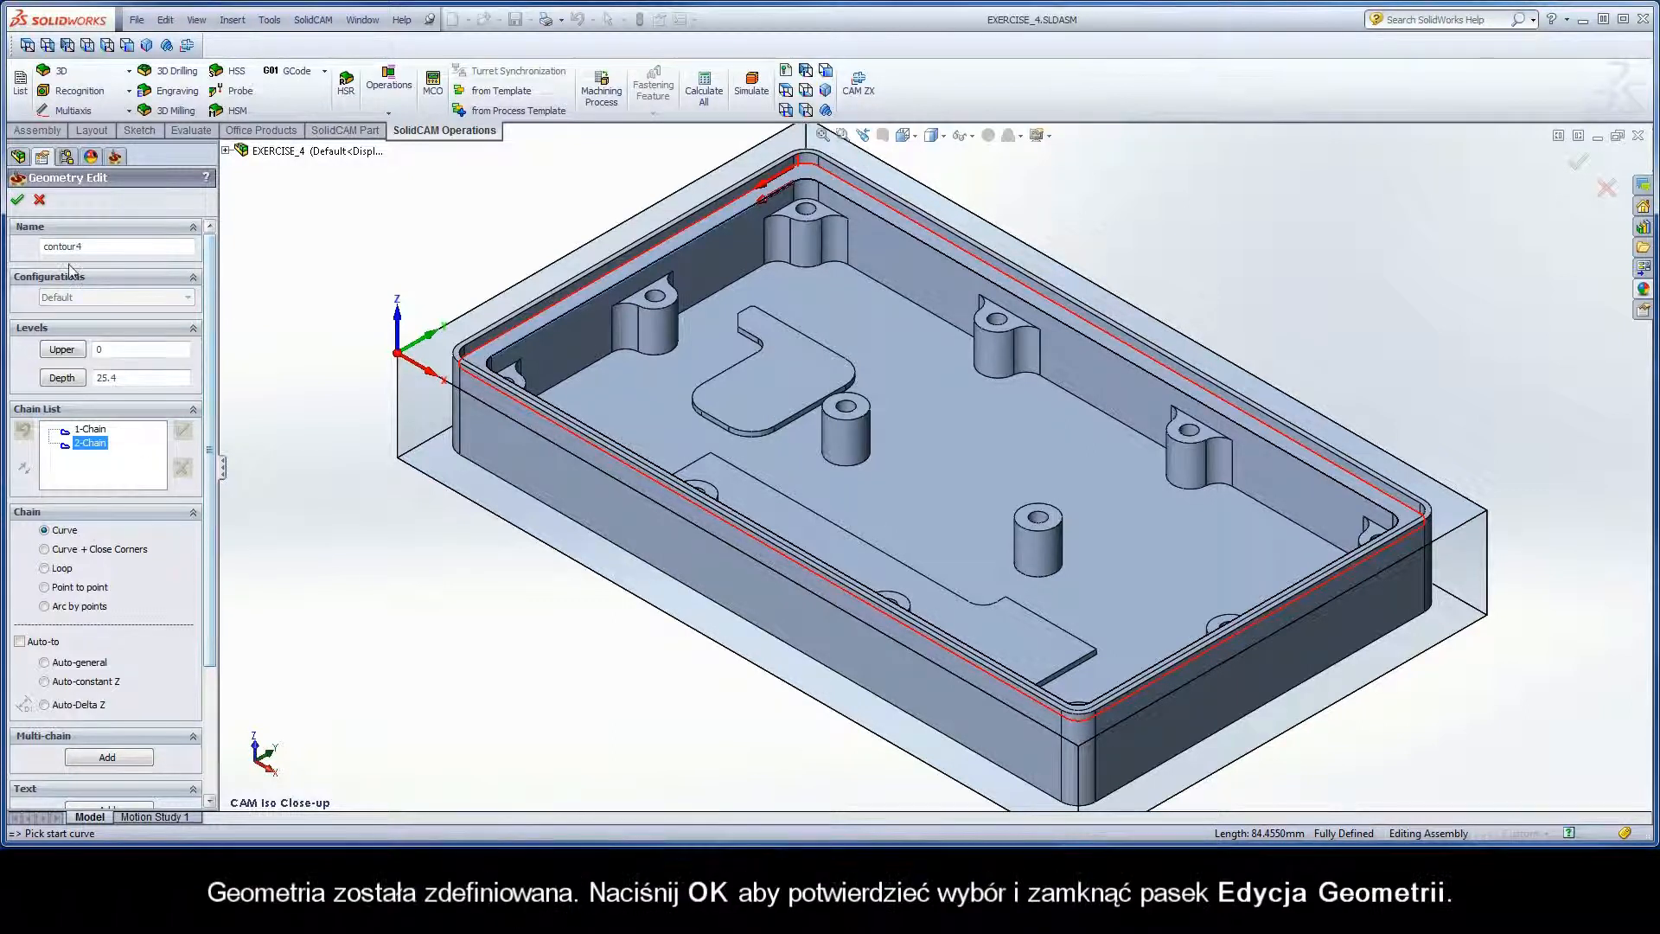
click(17, 202)
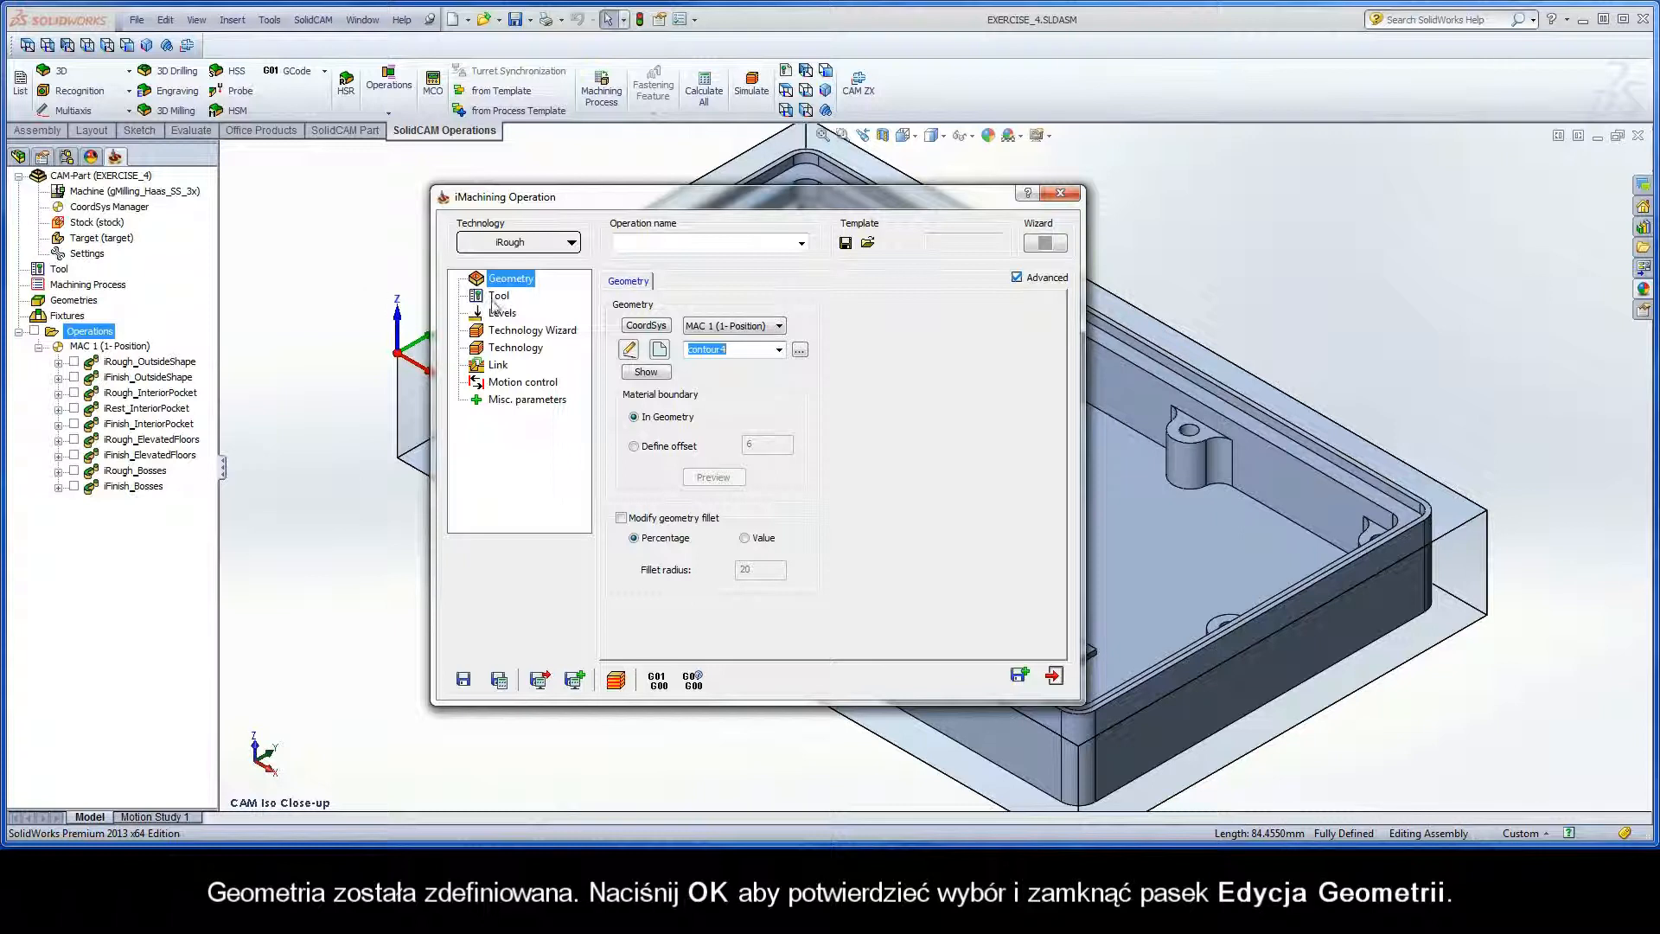
Assign tool number 2, the 6 mm end mill, to the iRough operation.
click(502, 300)
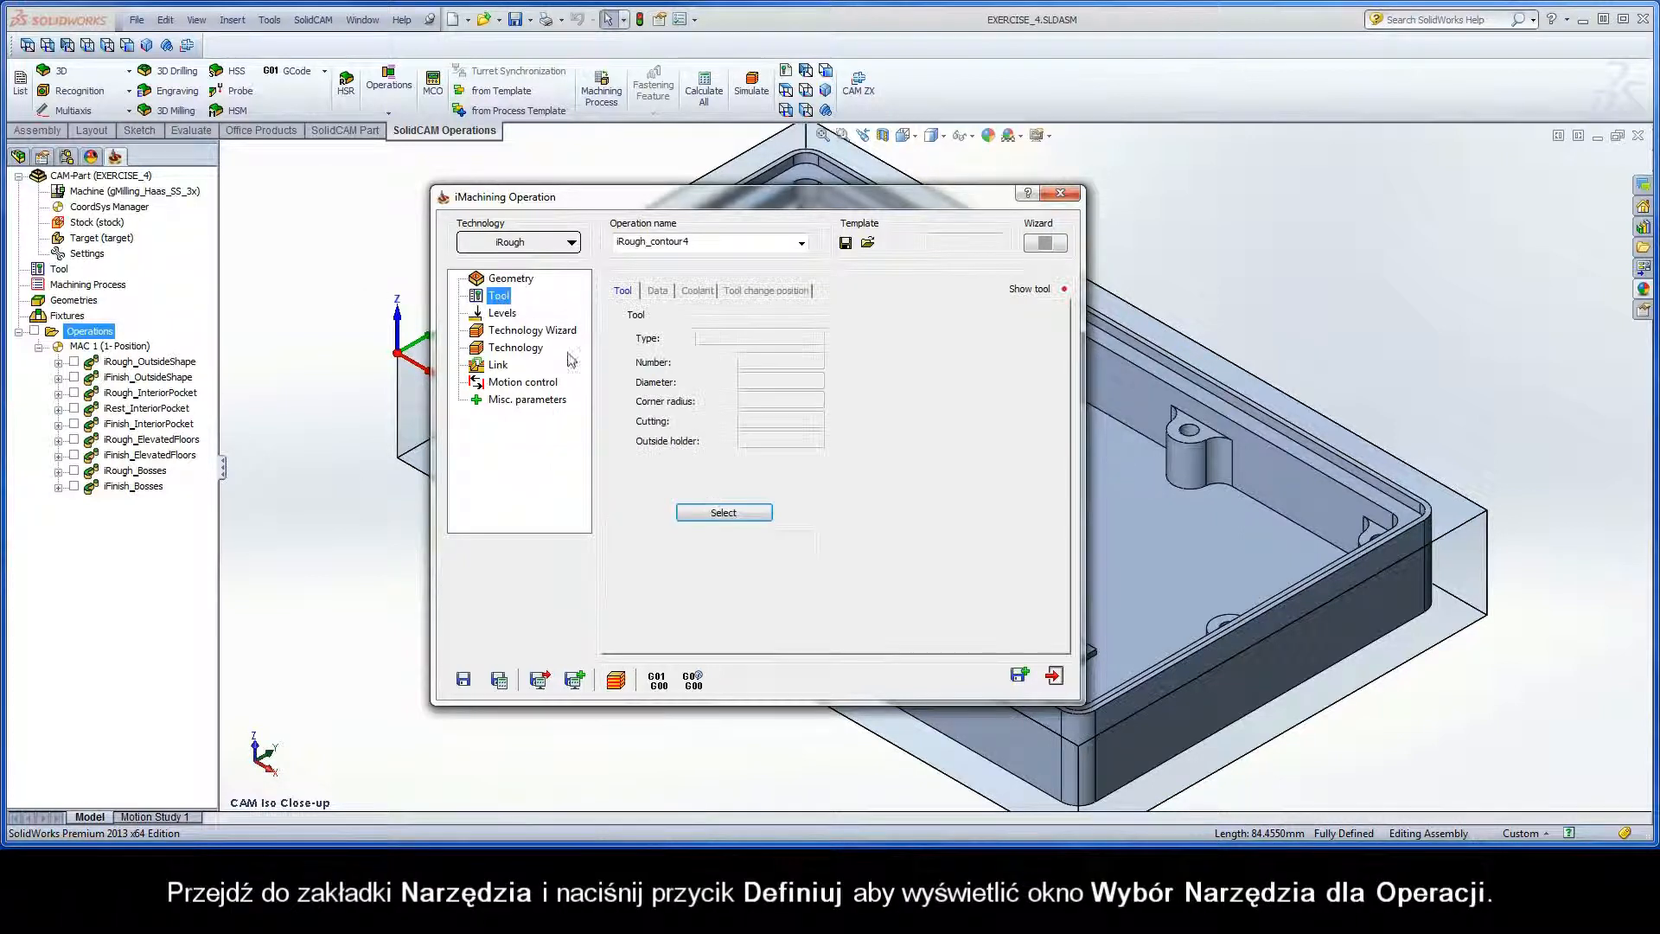
click(723, 517)
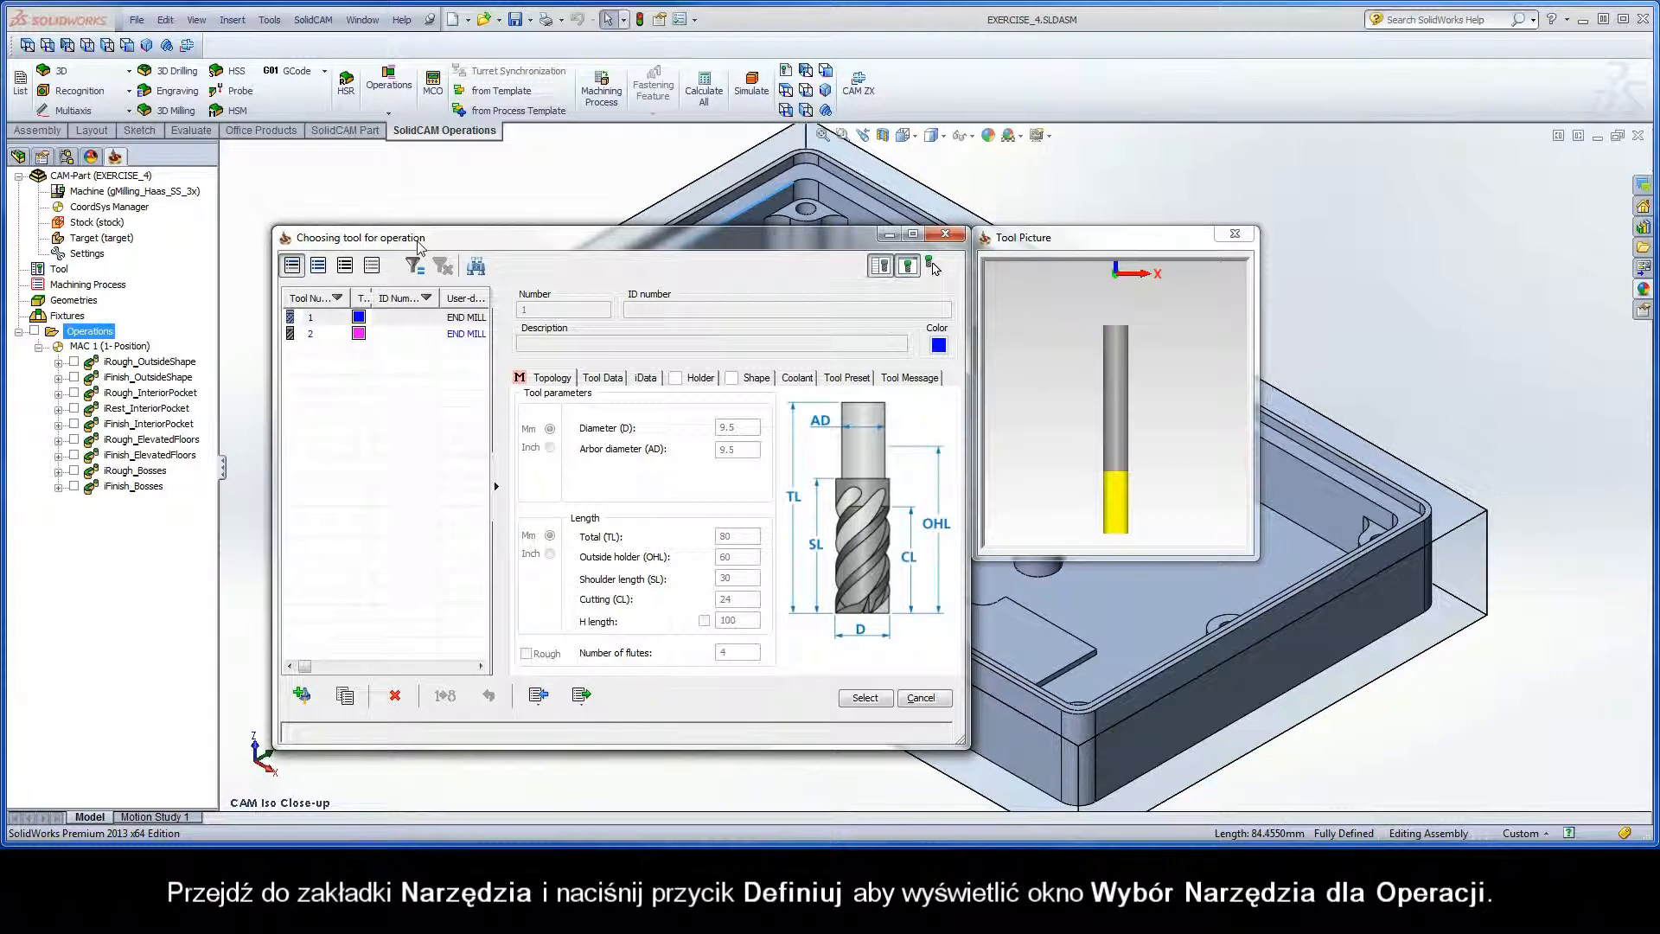
click(344, 337)
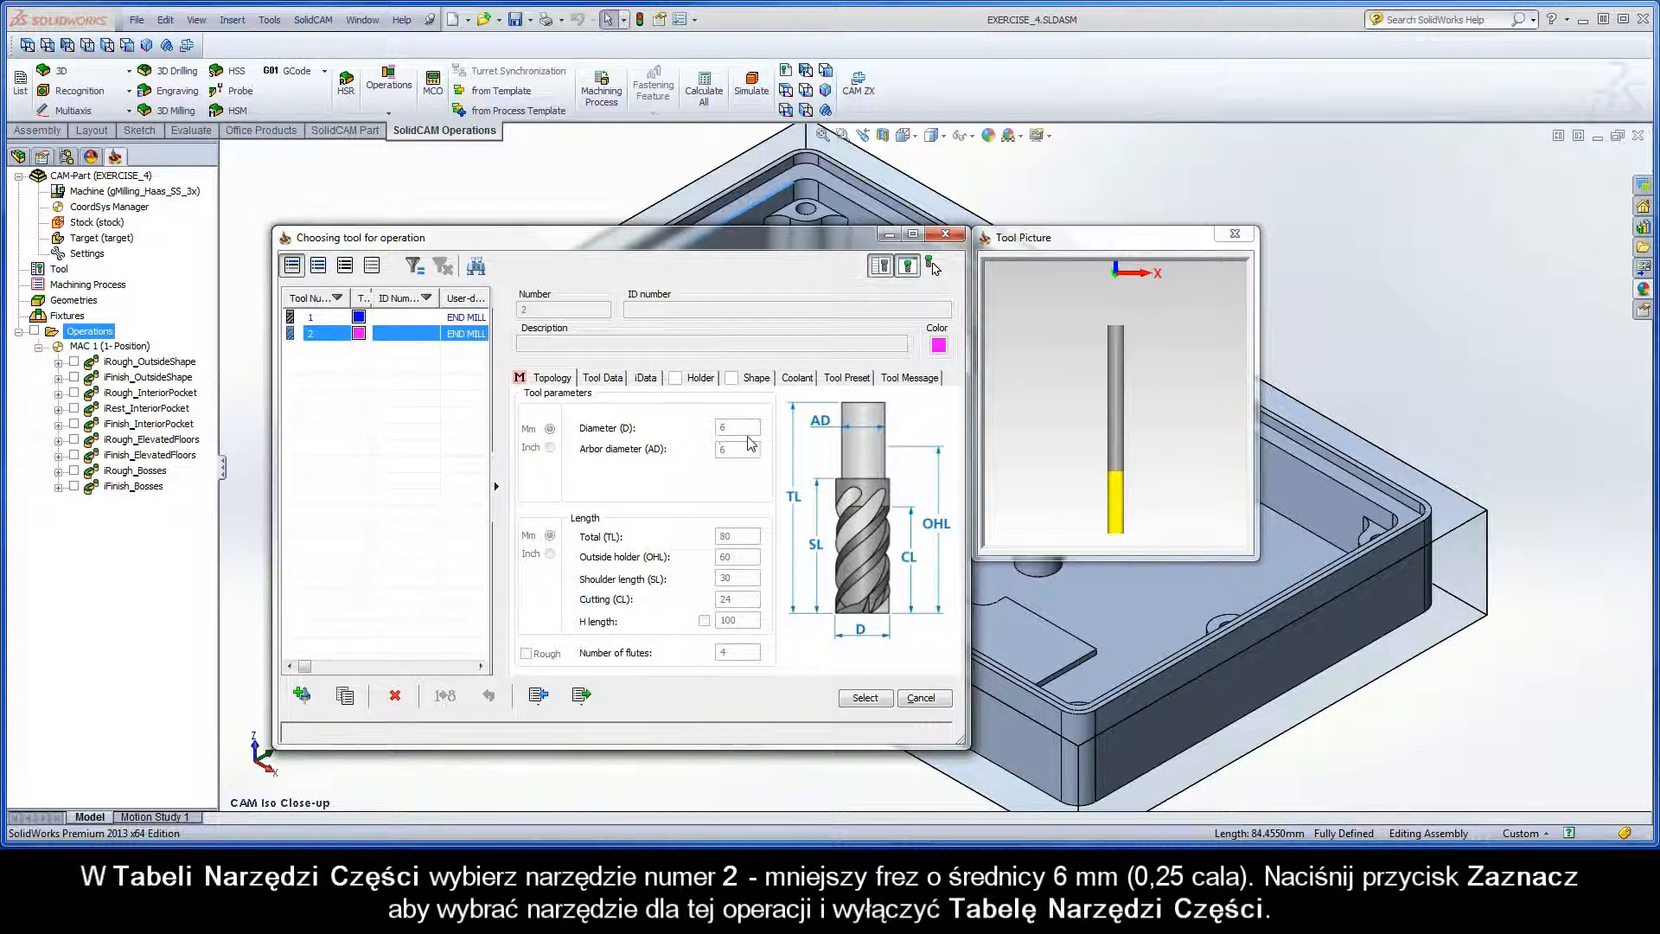
click(865, 697)
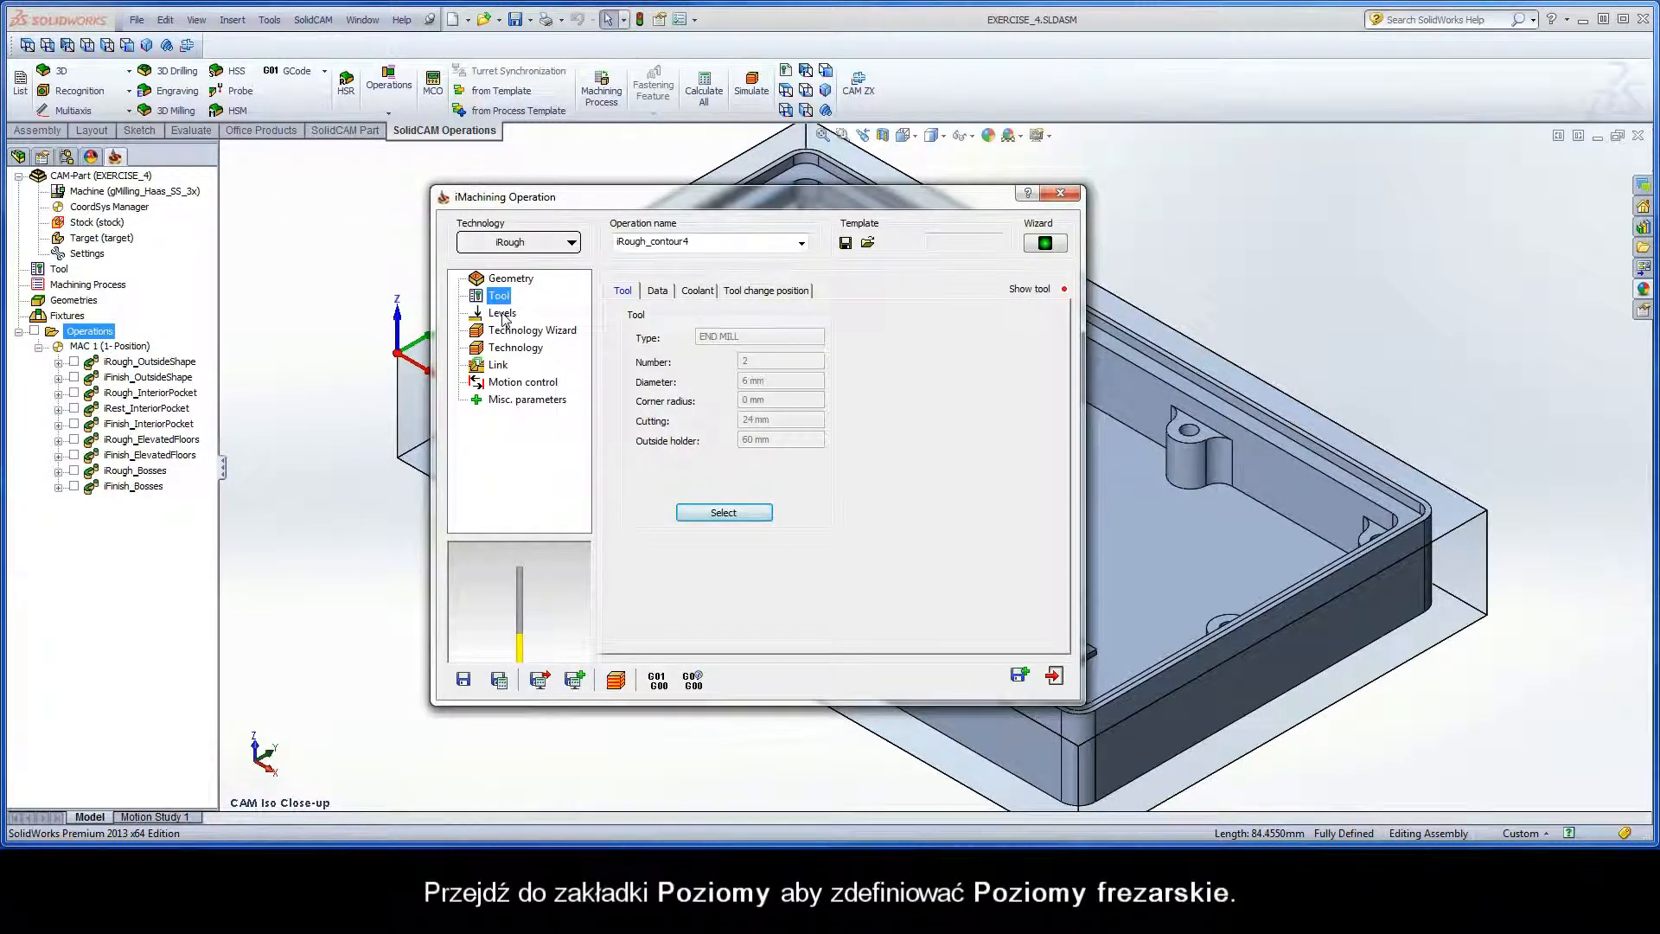
Define the upper milling level at 0 by picking the top edge of the target model.
click(503, 313)
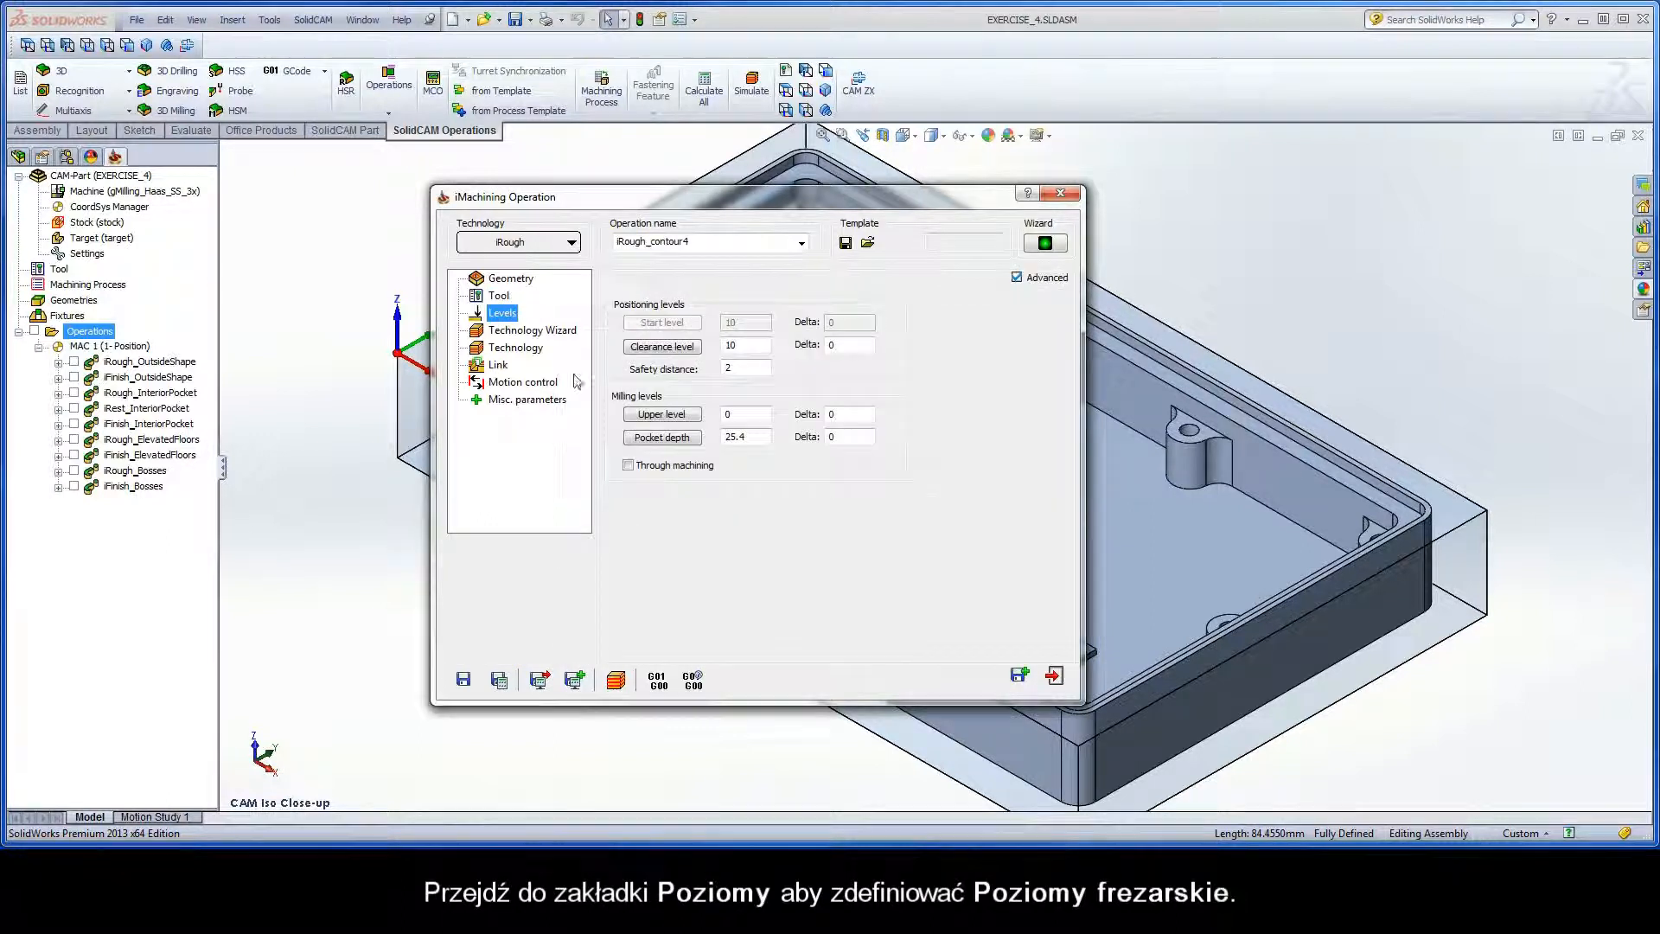
click(662, 415)
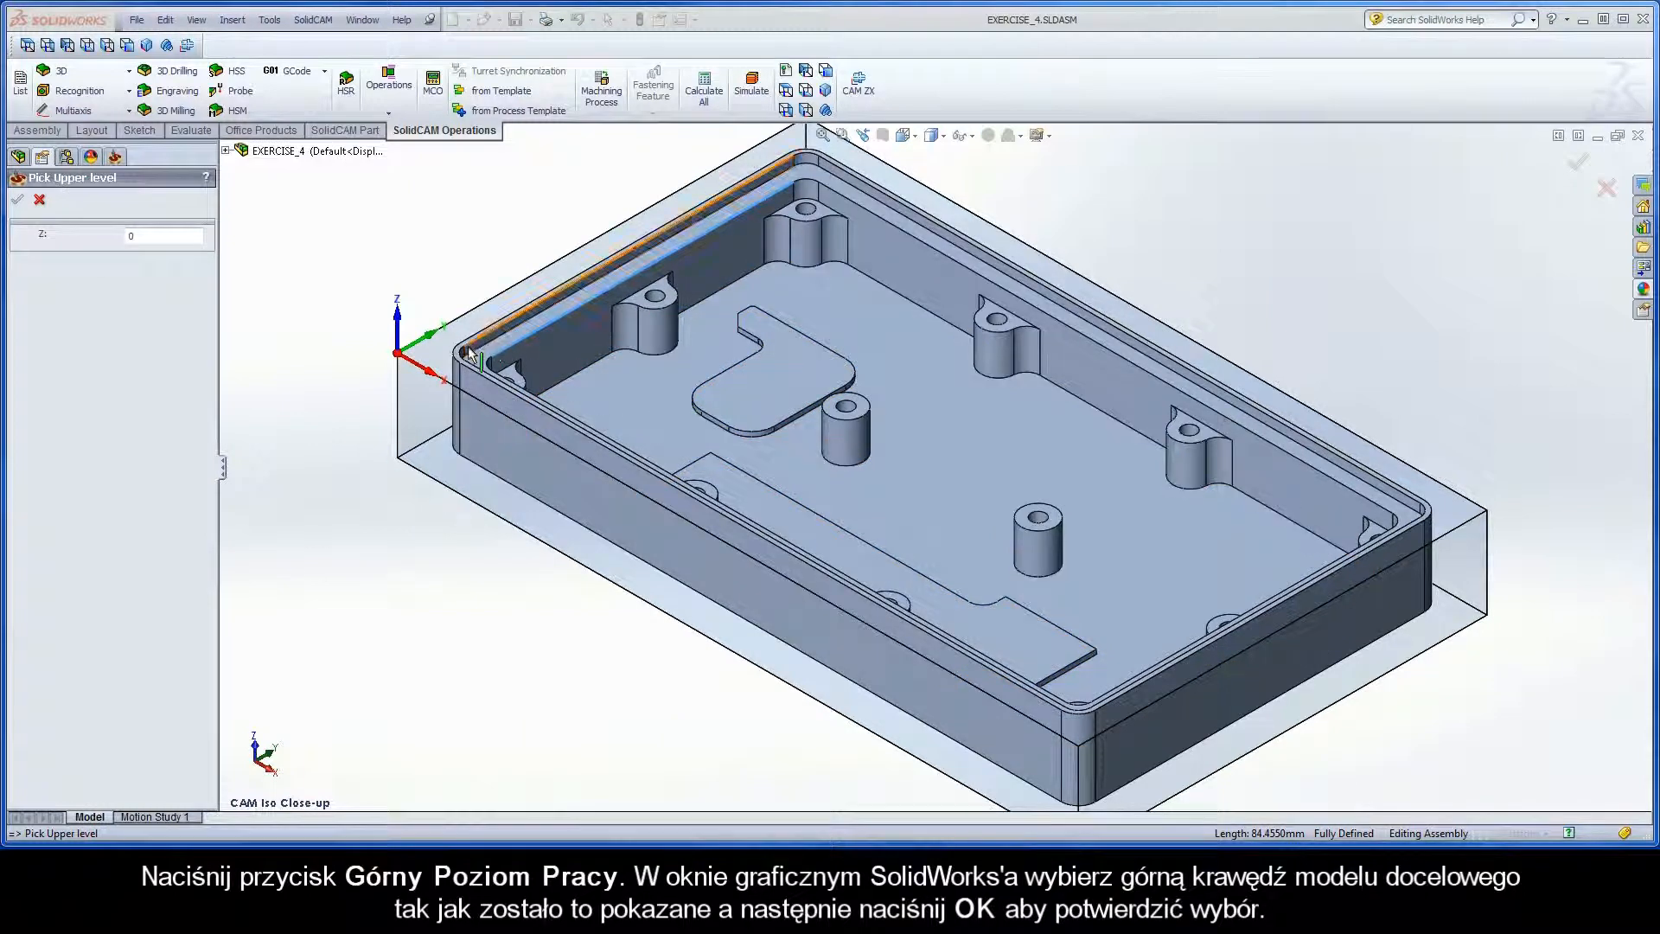
click(465, 351)
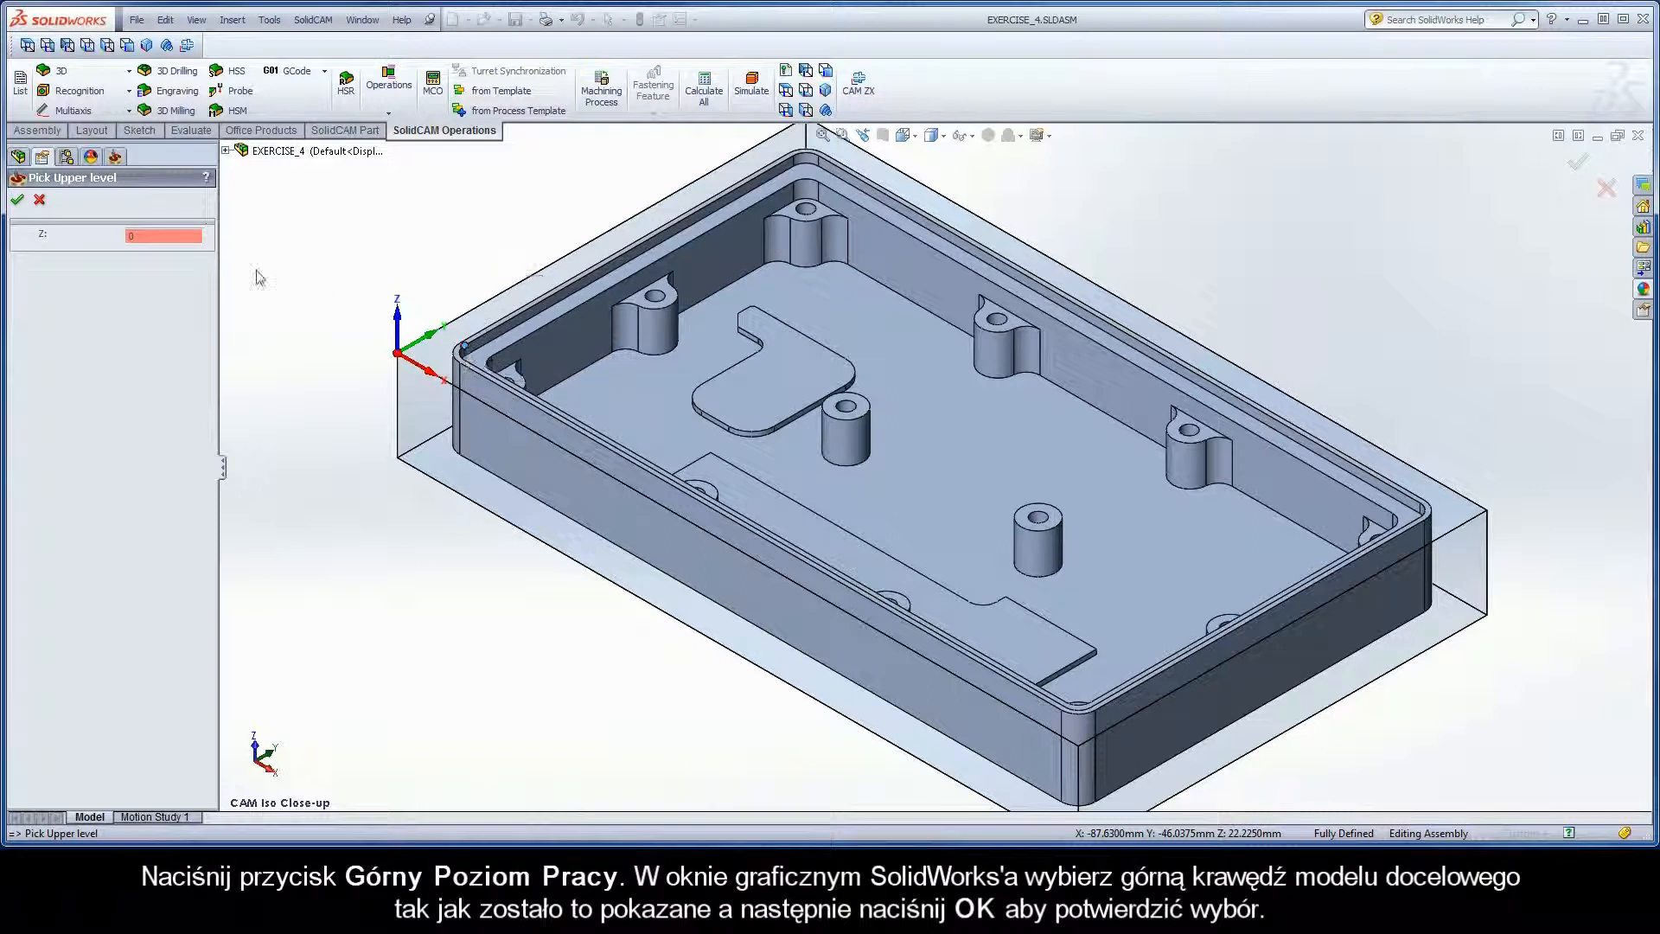
click(18, 202)
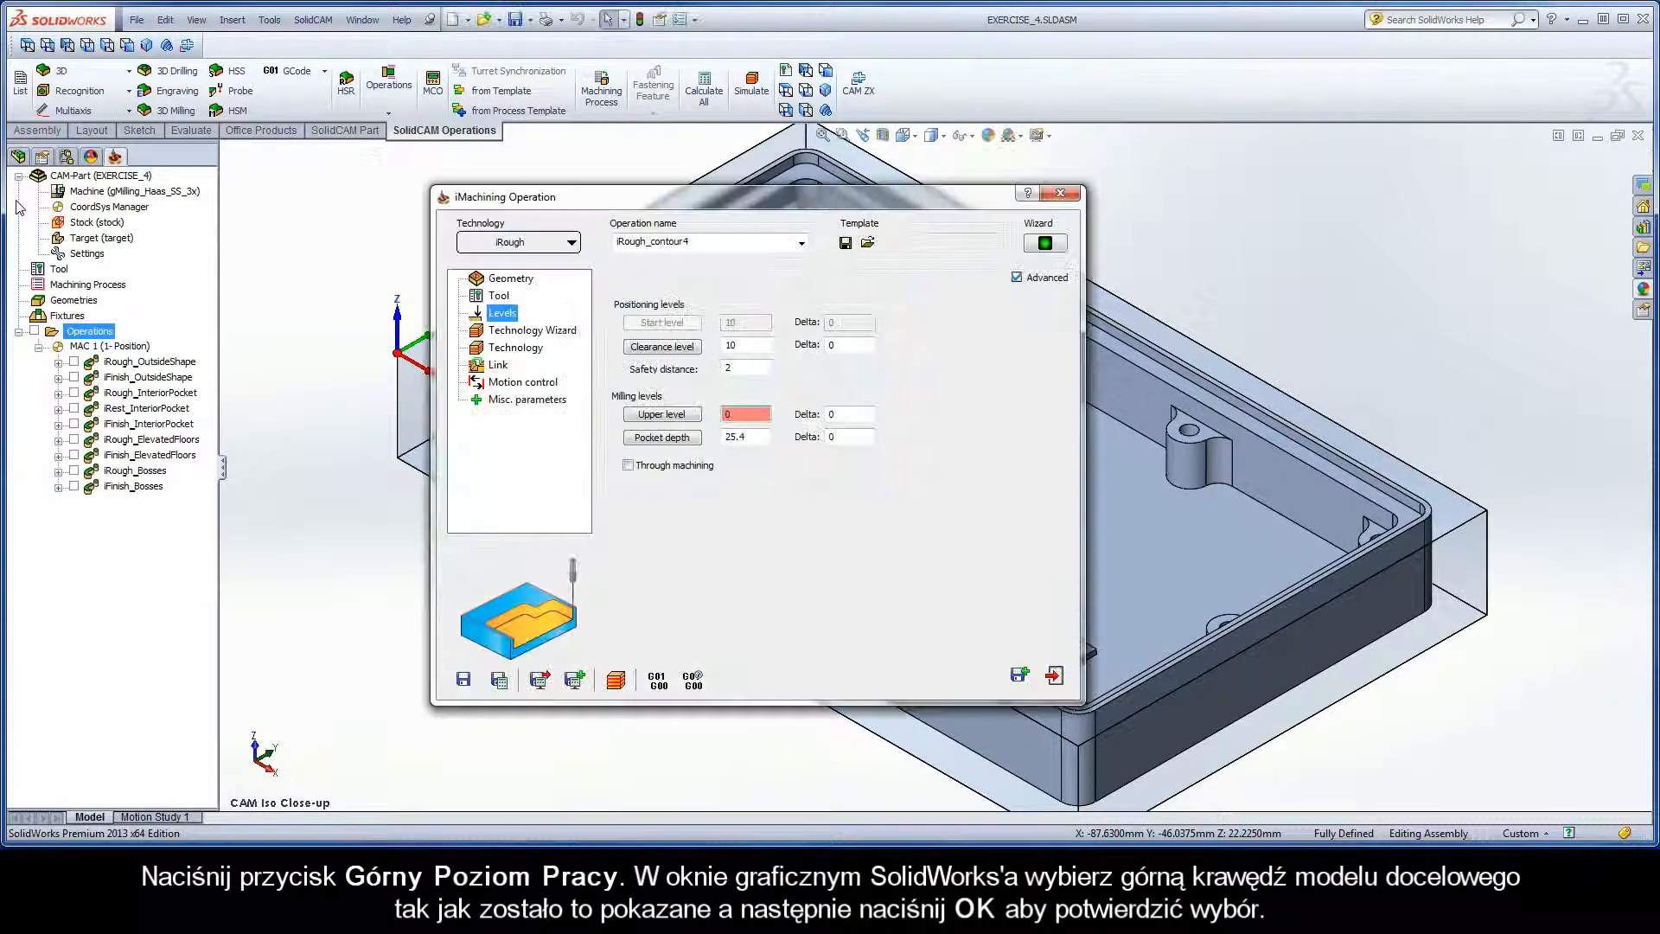
Define the pocket depth as 2.54 mm by picking the top face of the pocket ledge.
click(663, 437)
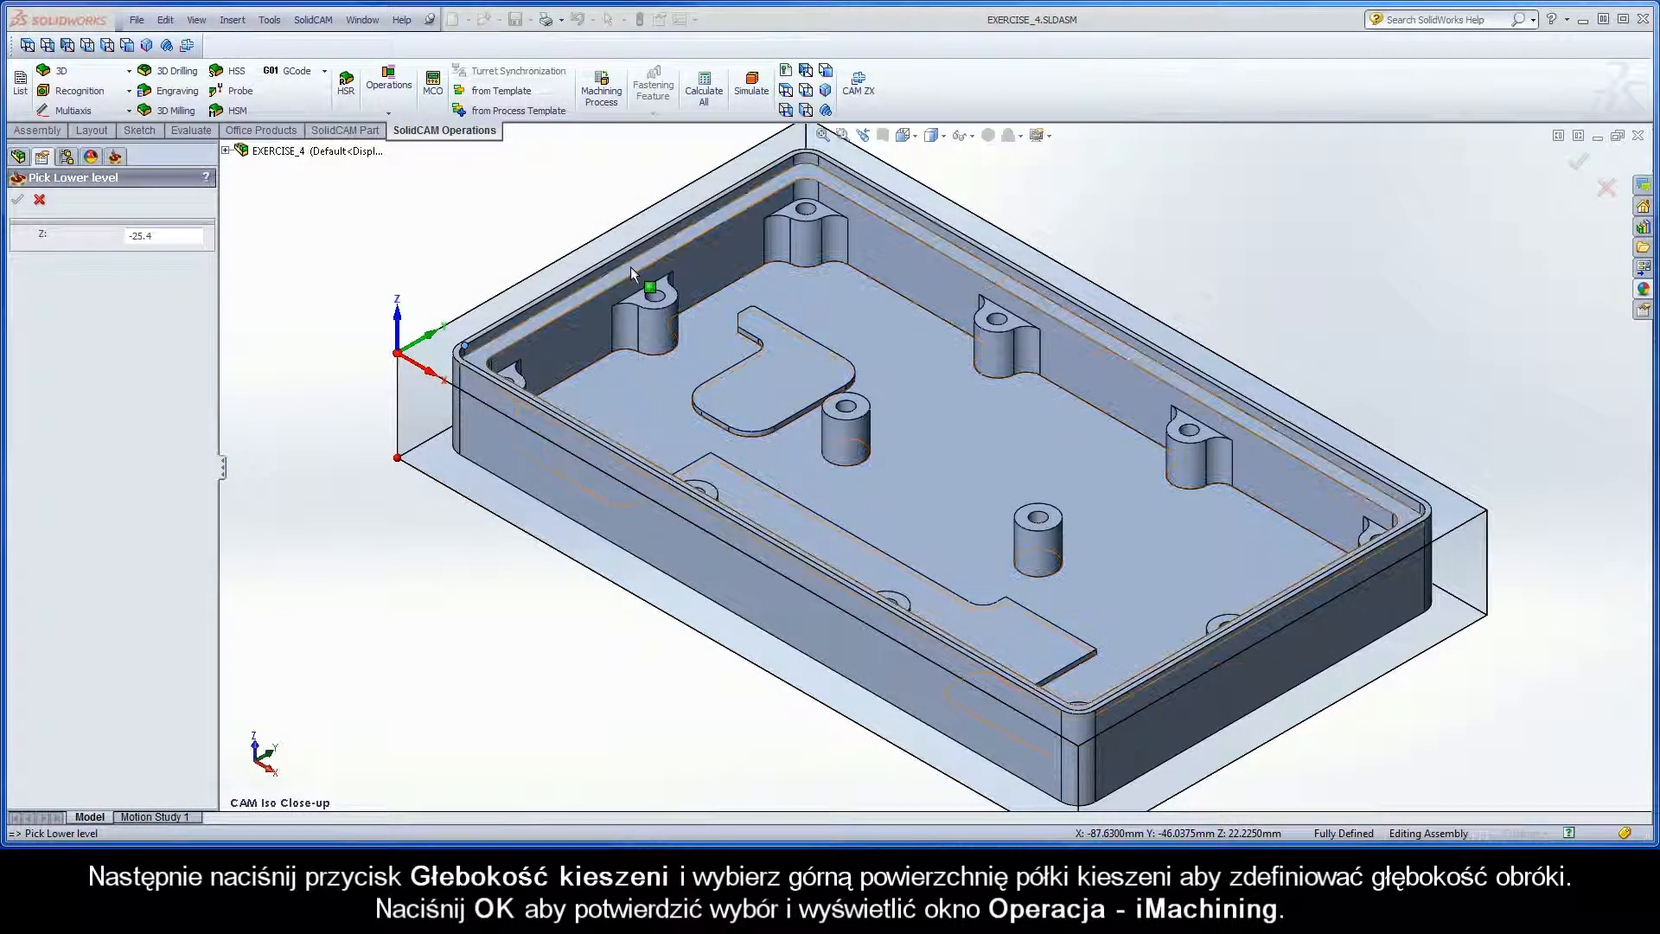
click(630, 267)
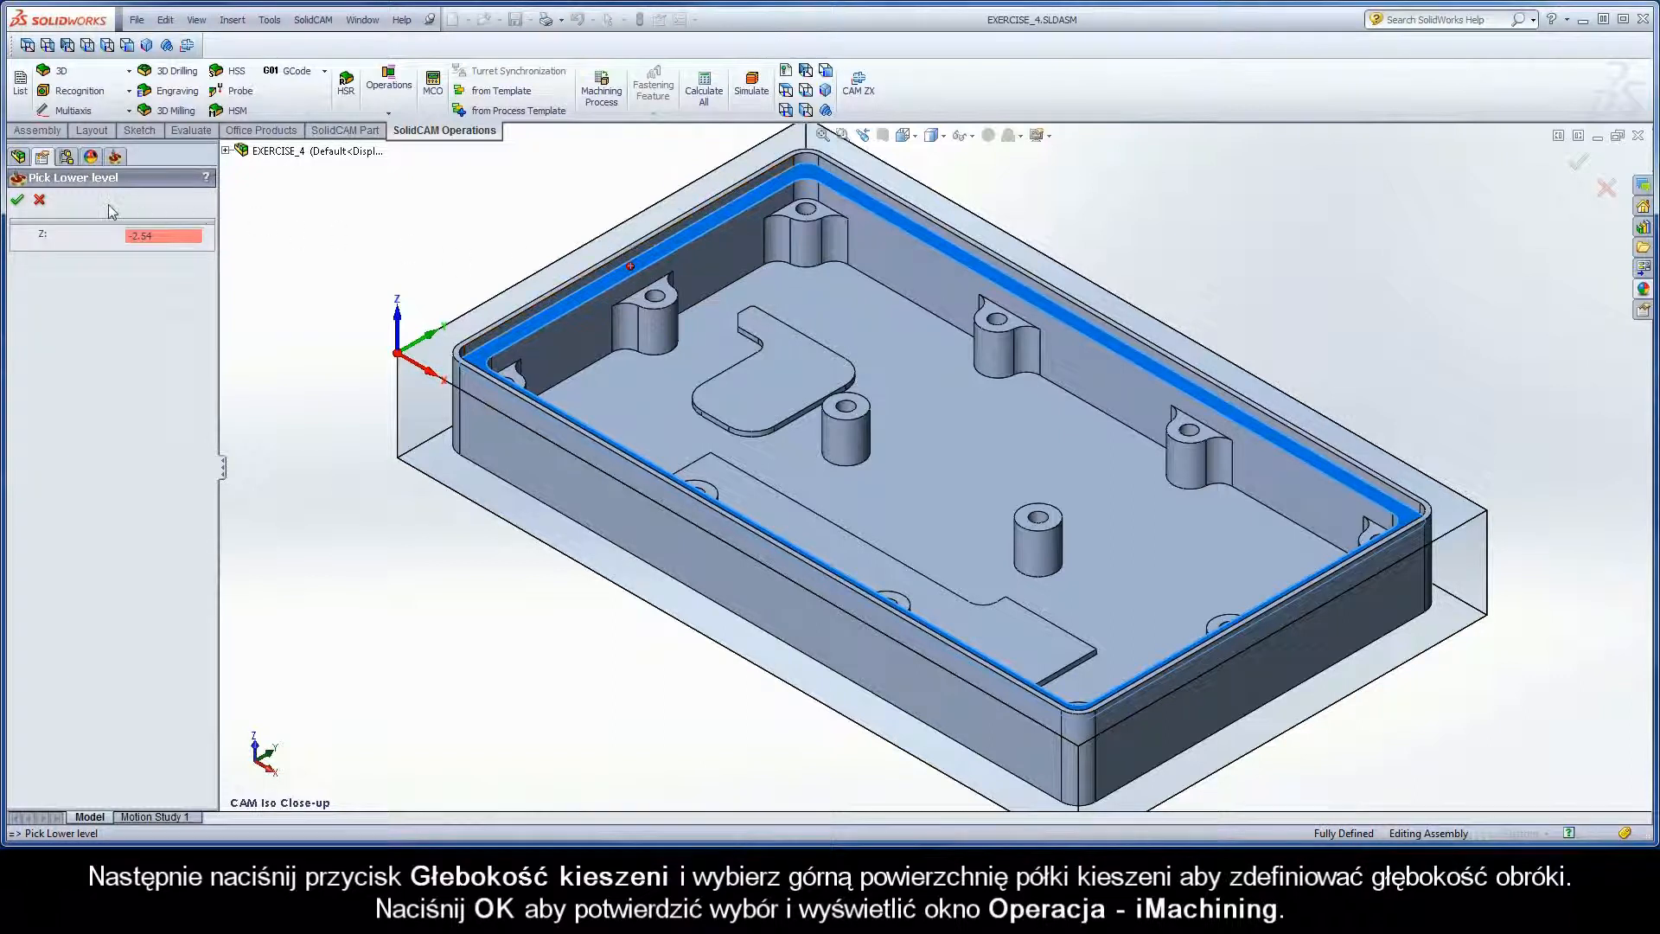
click(17, 201)
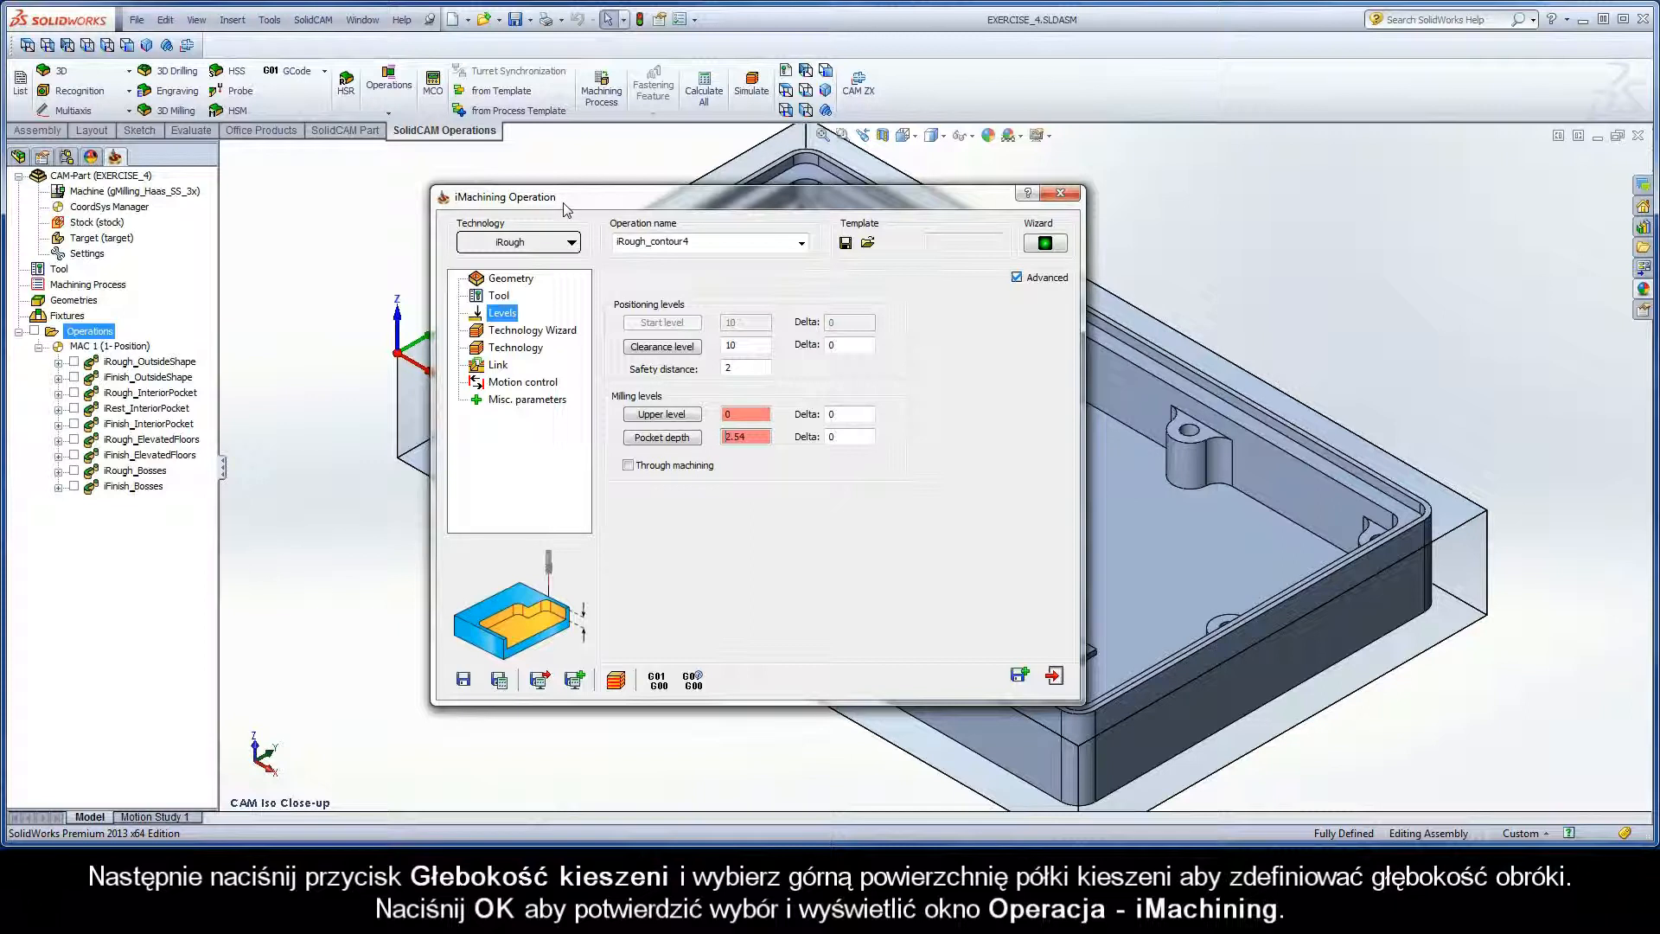
Lower the machining level to 1 in the Technology Wizard and check the wall/island offset in the Technology settings.
click(529, 336)
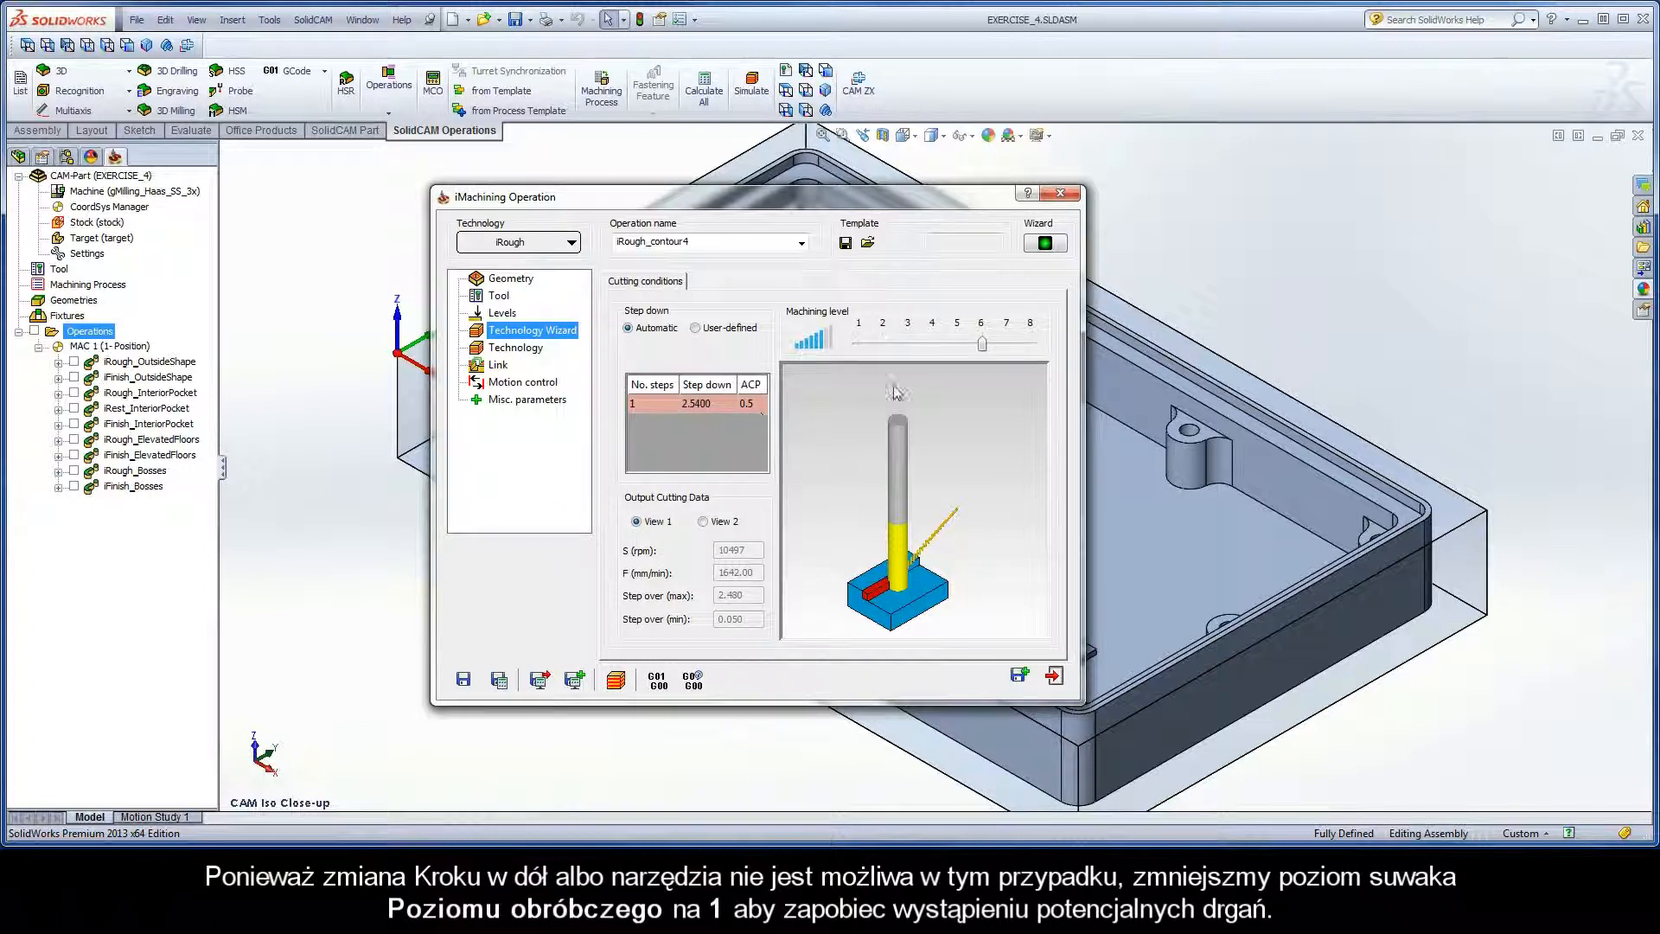
drag(982, 347, 858, 347)
click(512, 349)
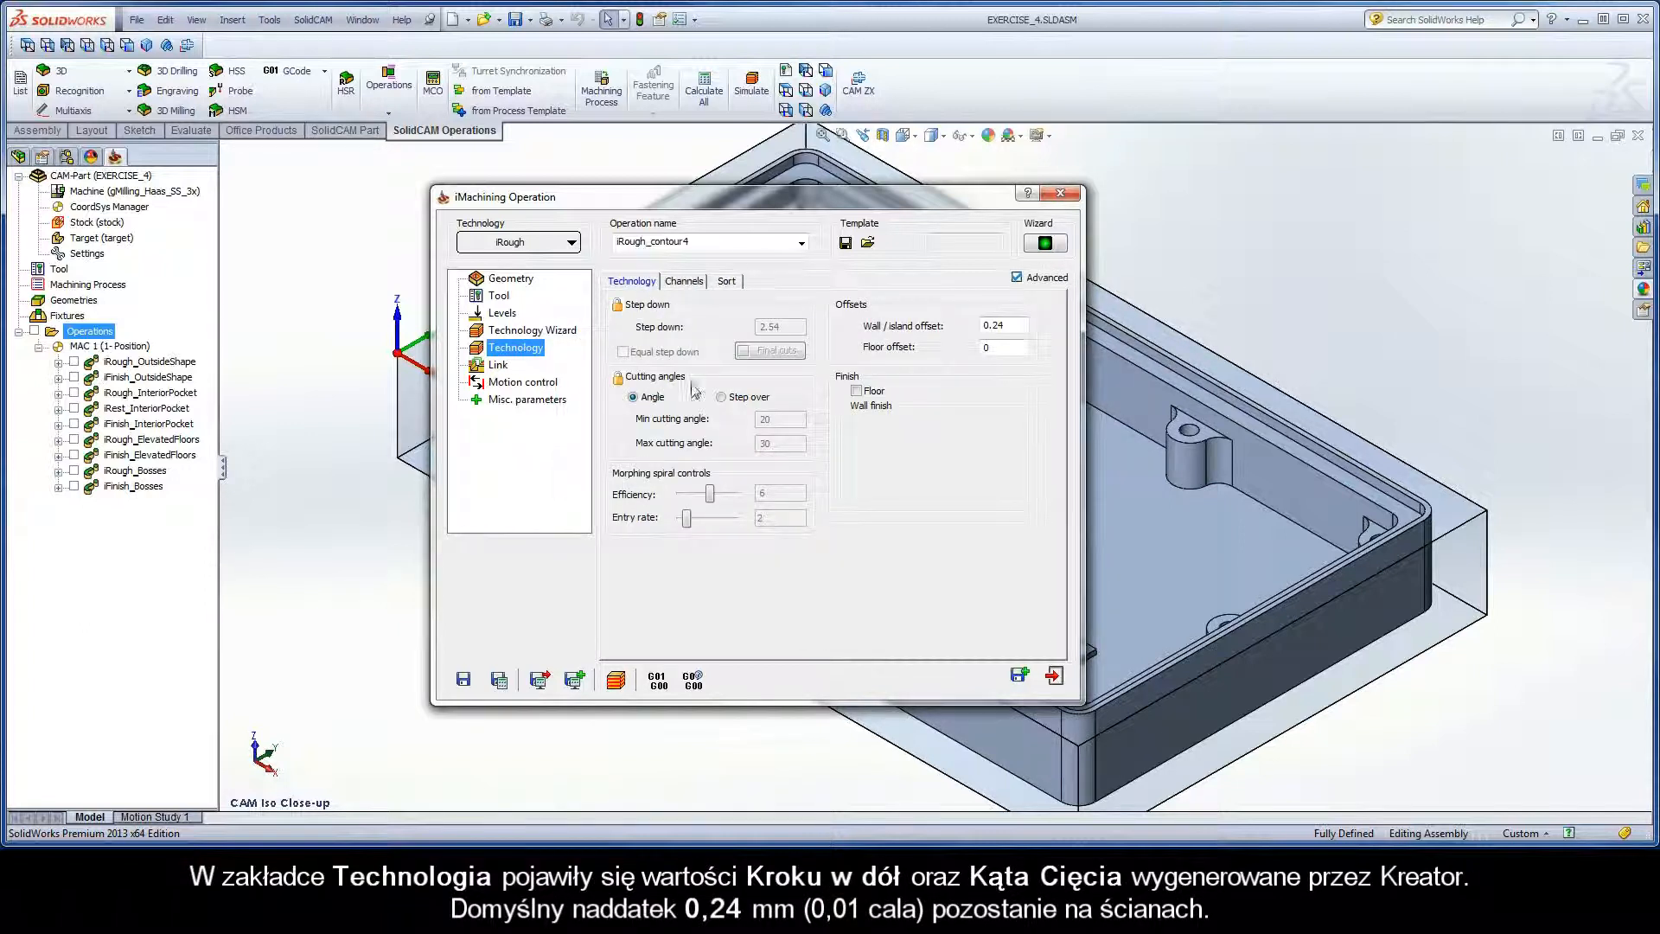
double_click(1003, 326)
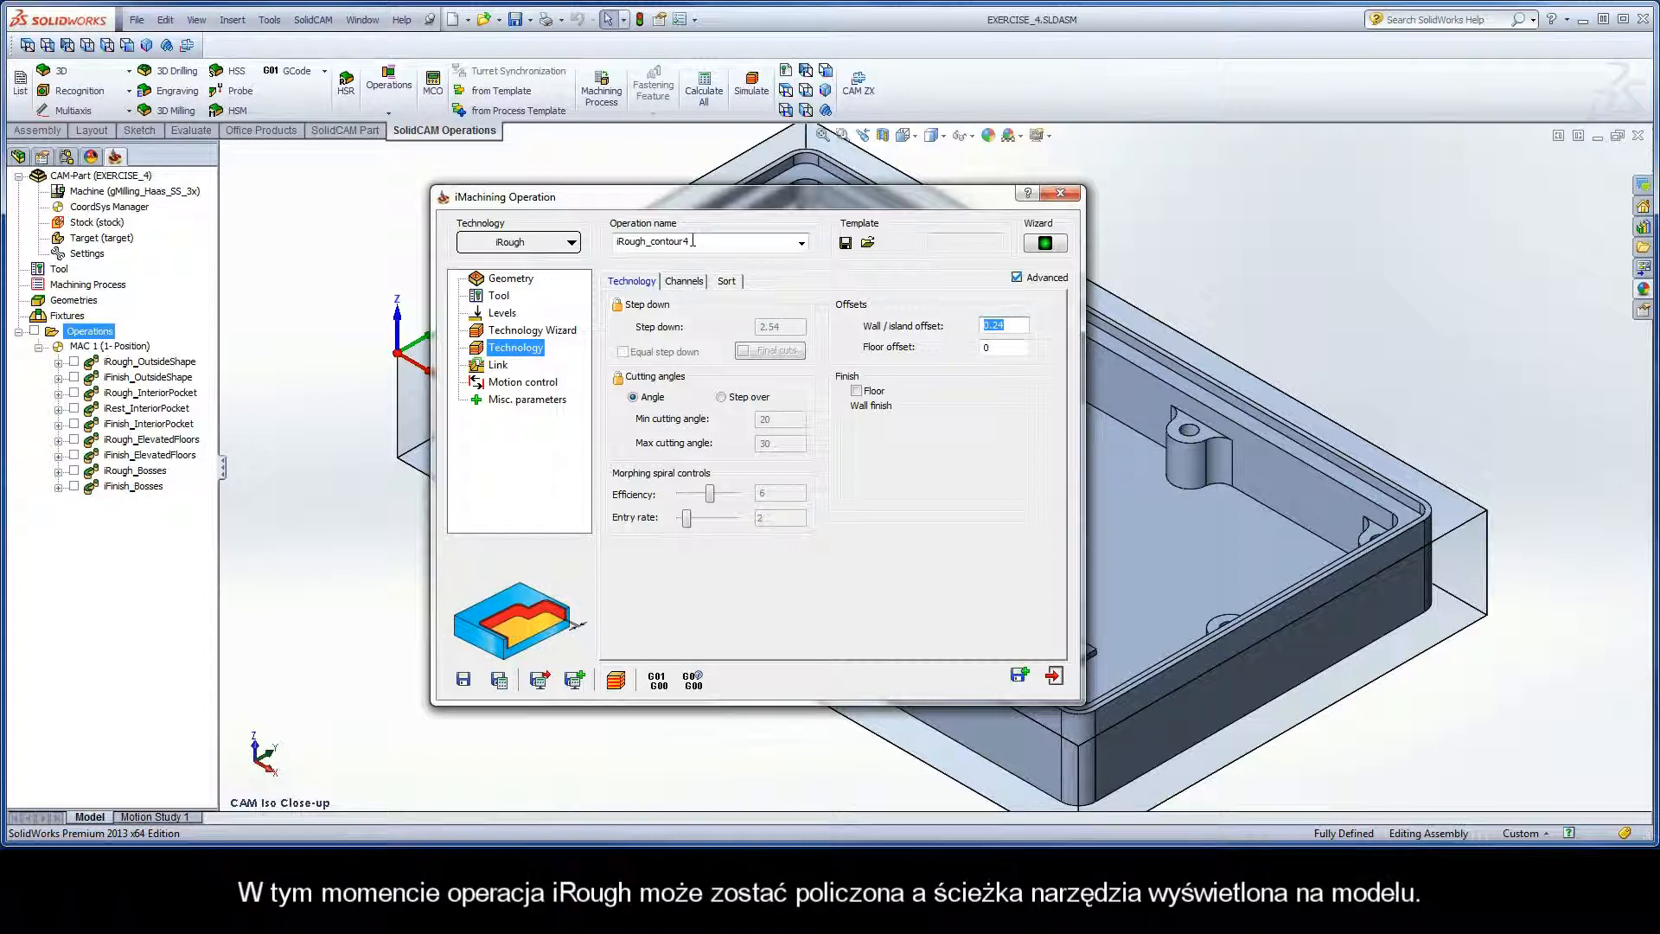
Name the operation iRough_PocketLedge, then save and calculate it.
click(693, 242)
click(694, 242)
drag(694, 242, 653, 239)
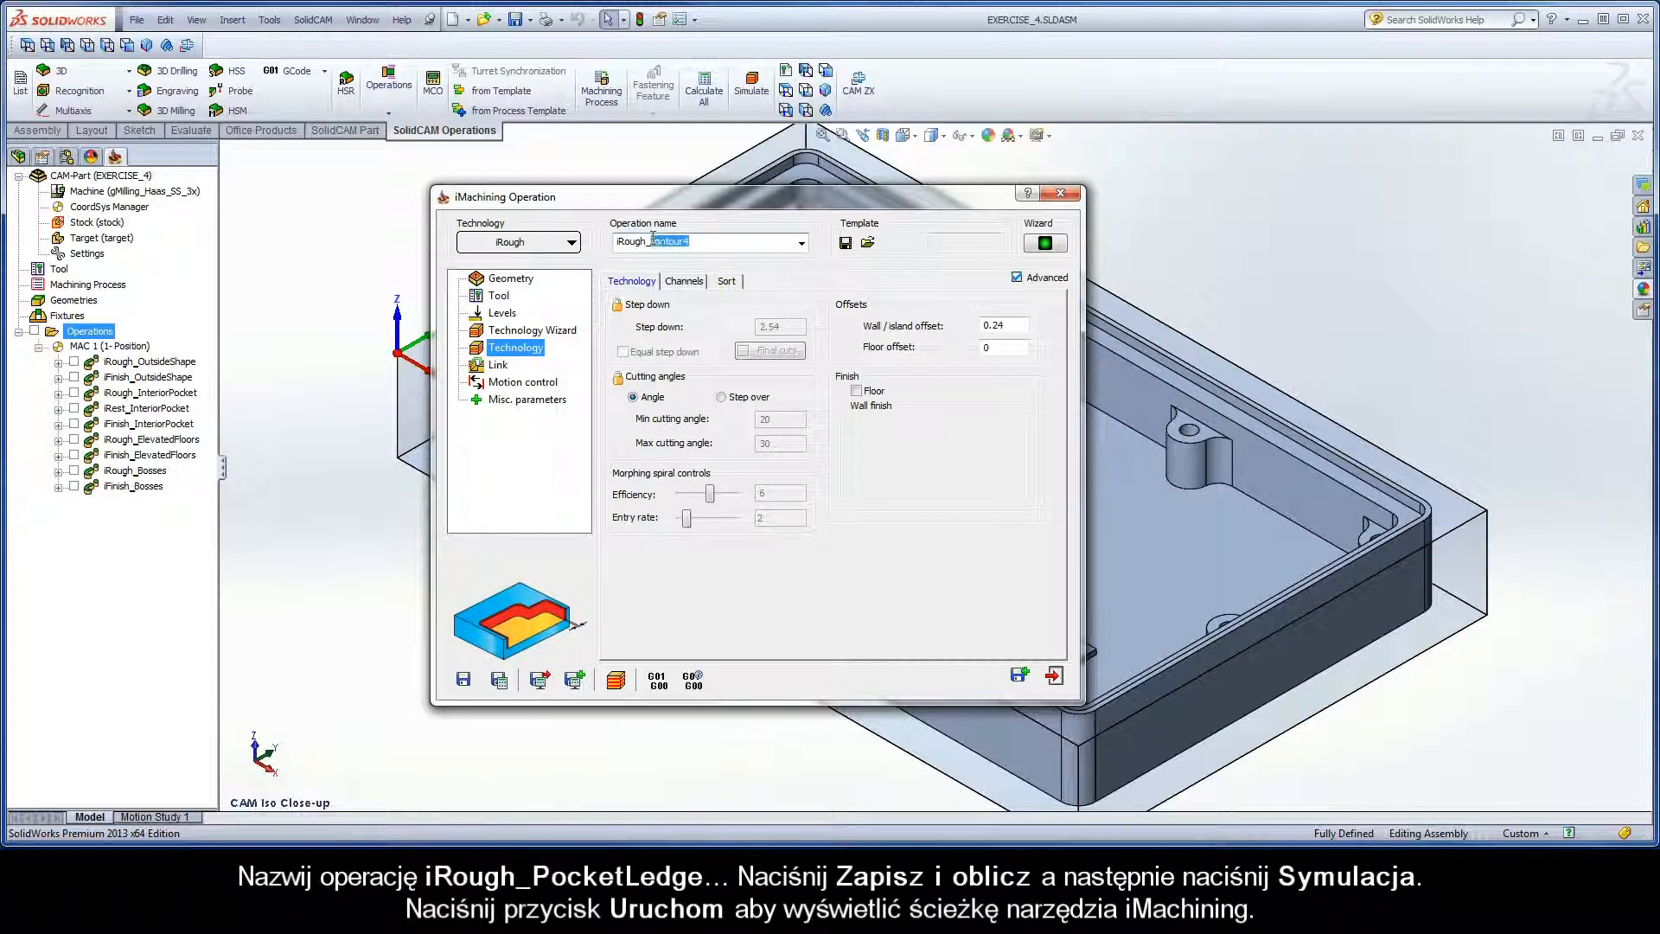
text(PocketLedge)
click(499, 680)
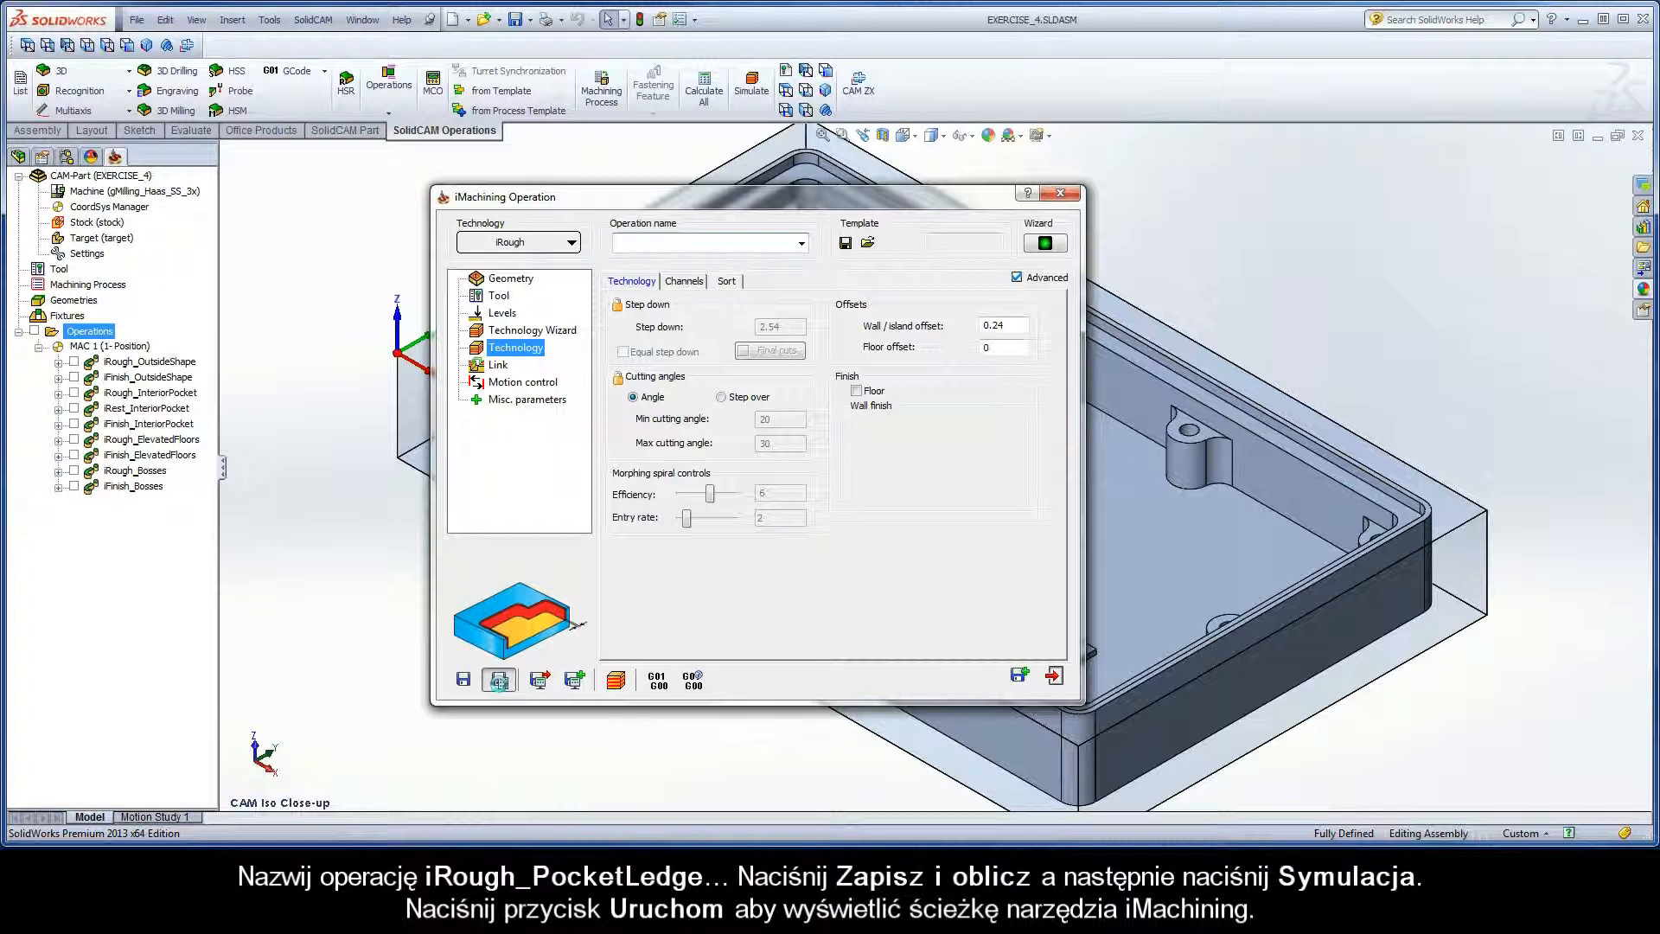
Simulate the pocket ledge roughing toolpath in Host CAD mode, varying the simulation speed, and exit the simulation.
click(616, 681)
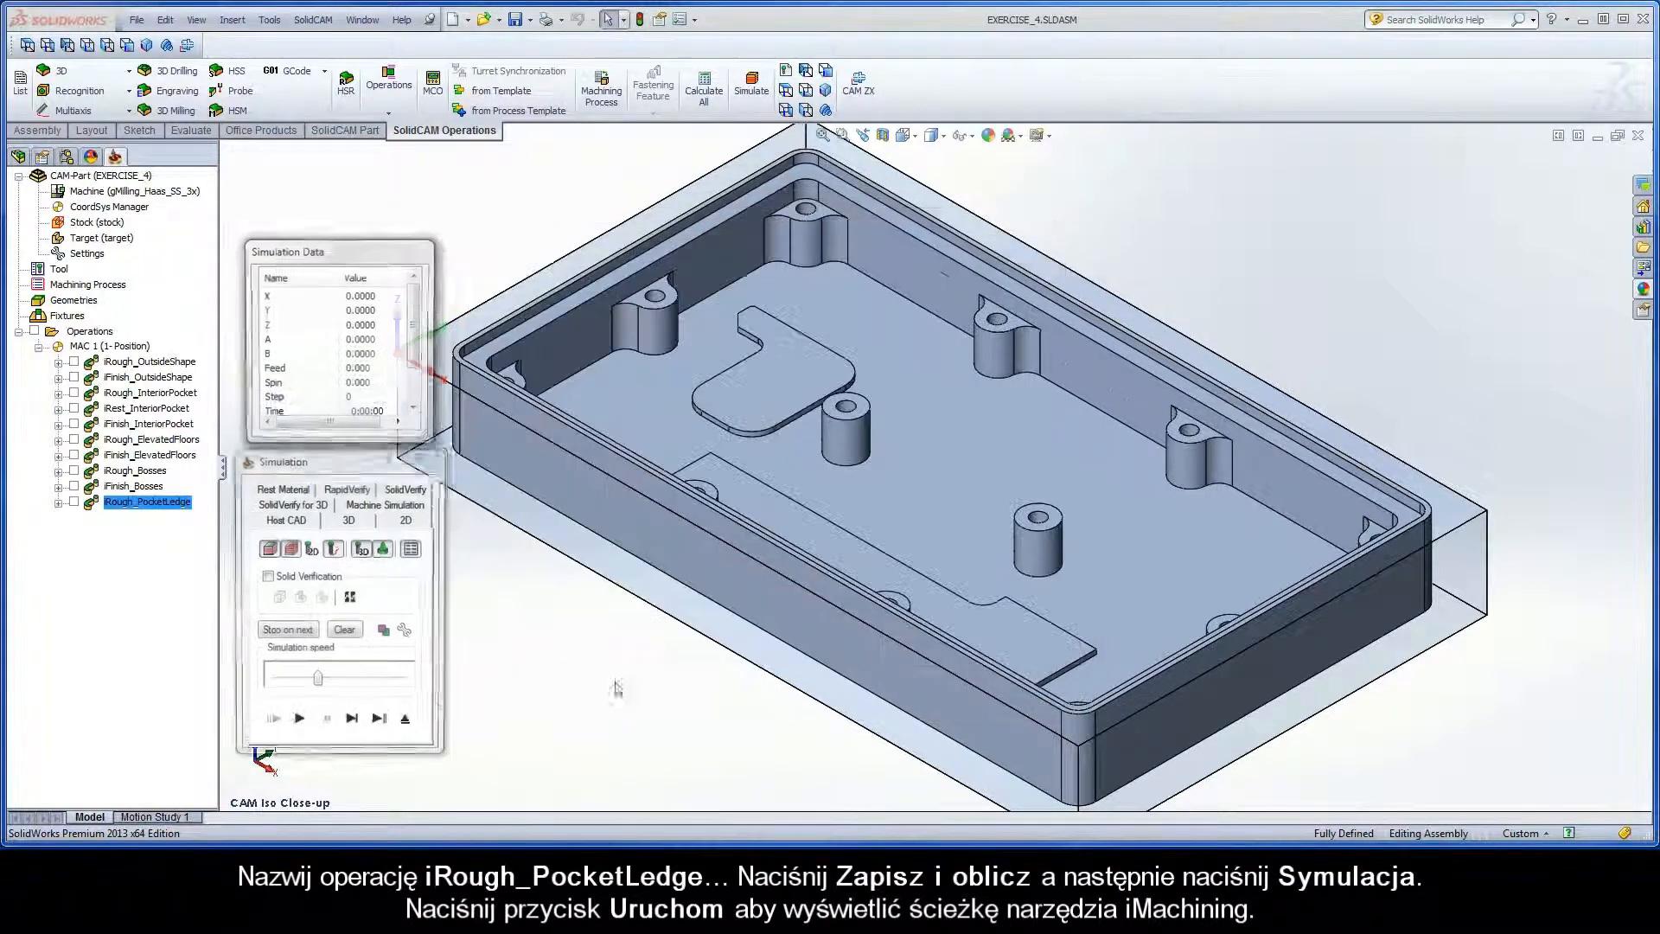
click(298, 723)
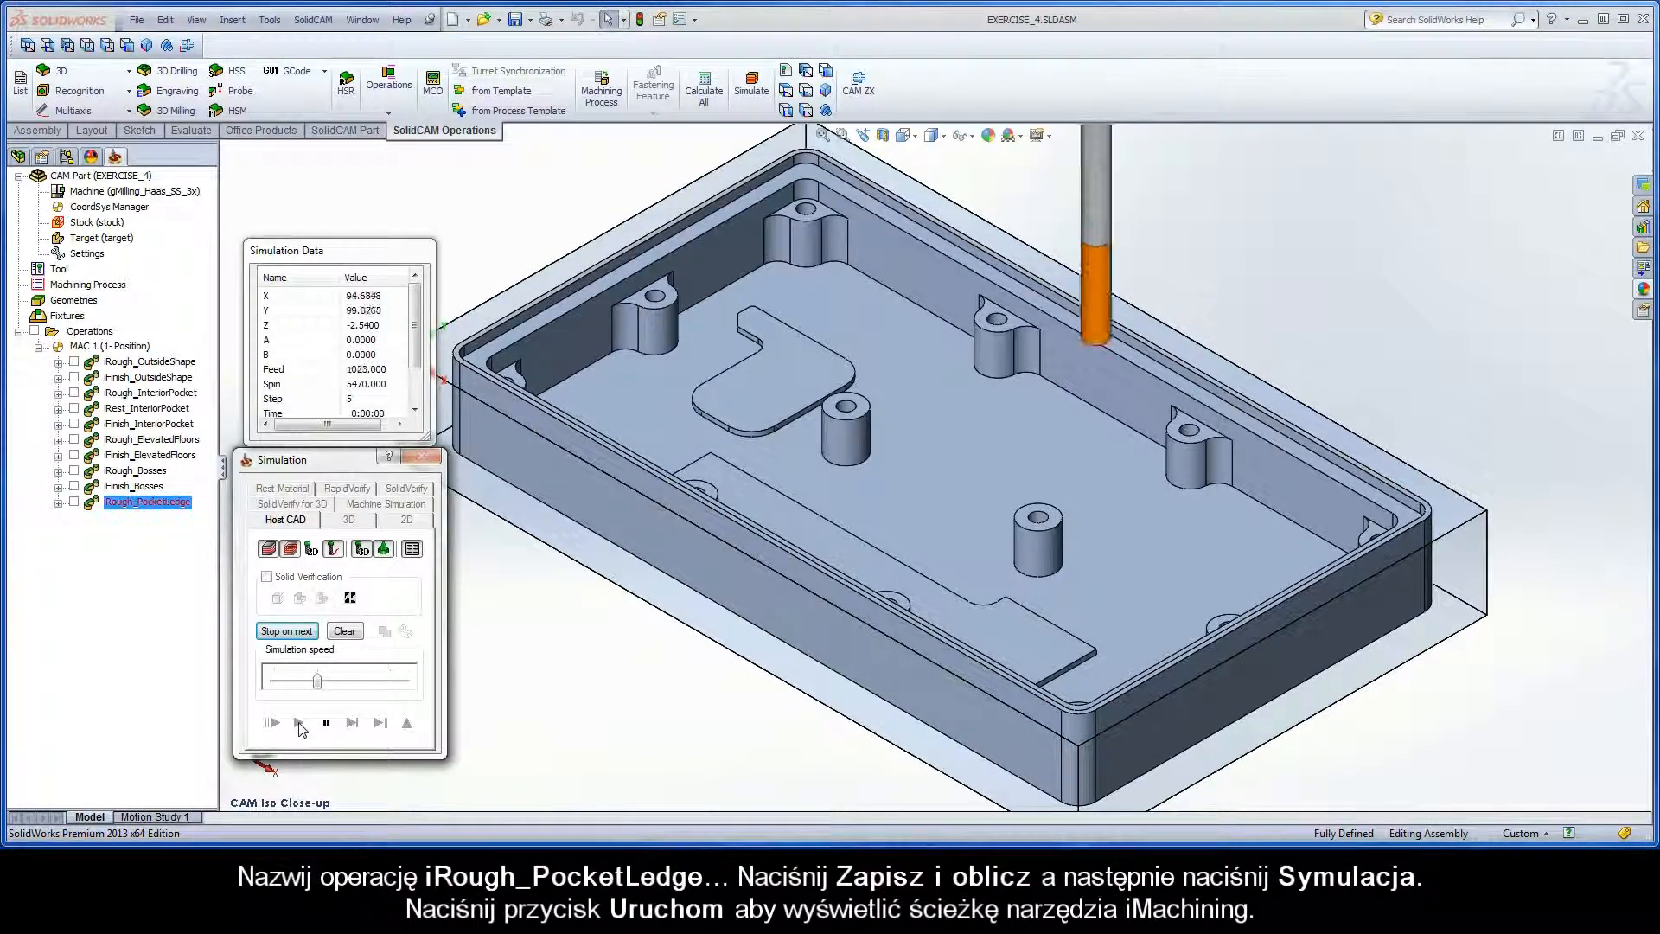
drag(317, 681, 288, 682)
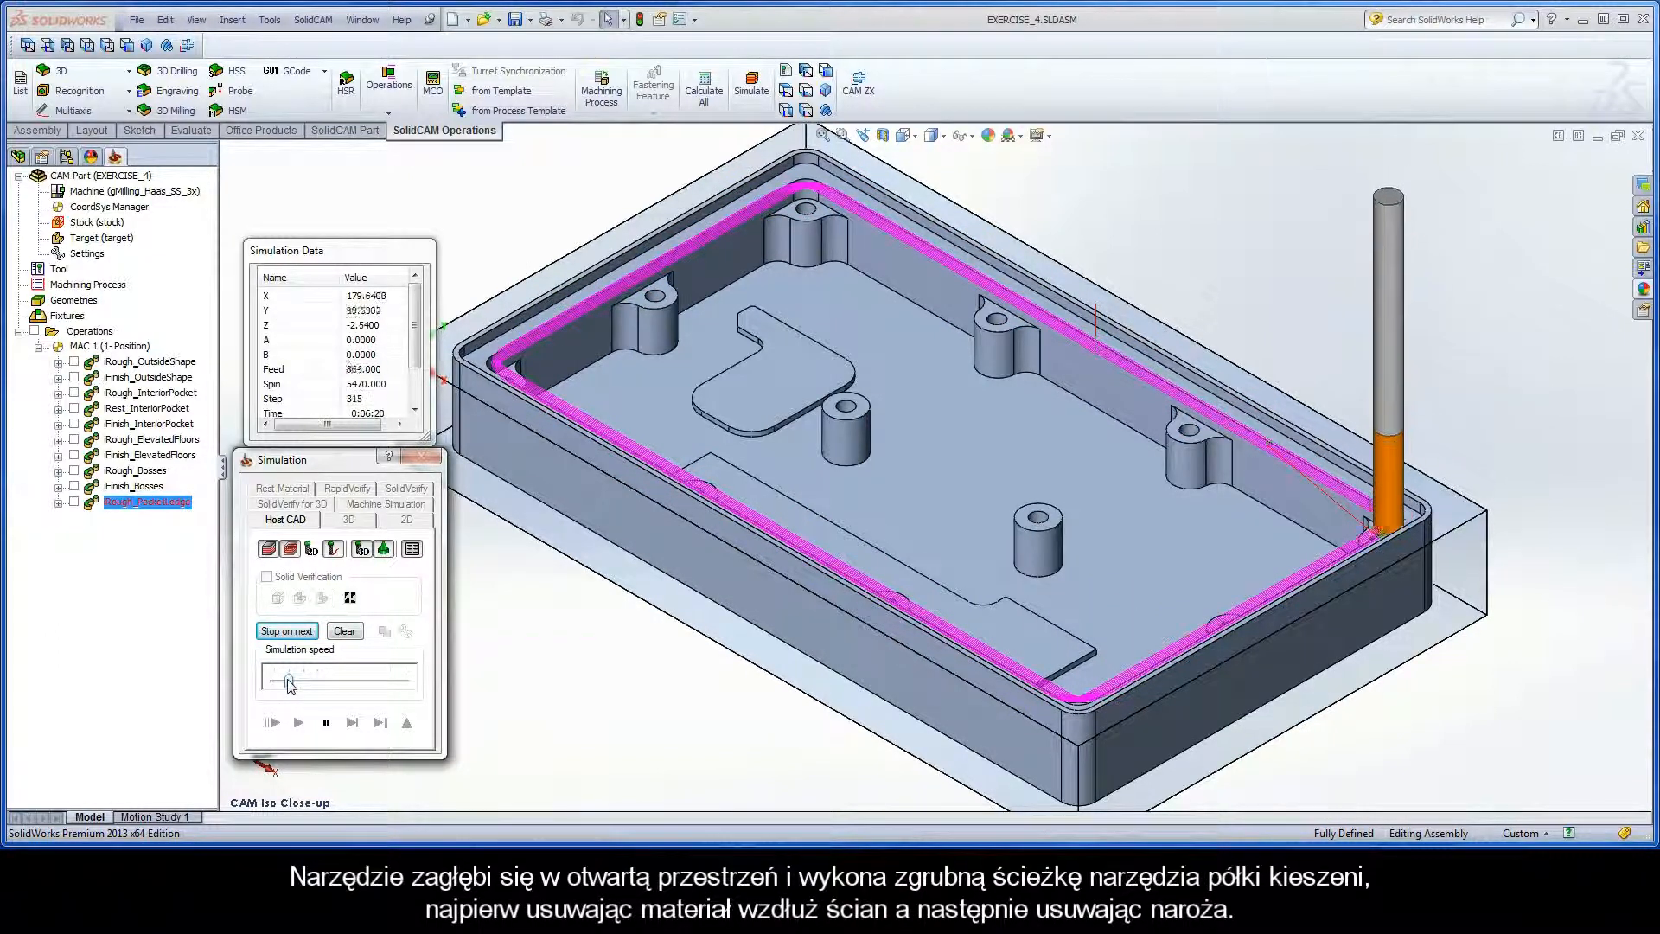
drag(289, 683, 304, 683)
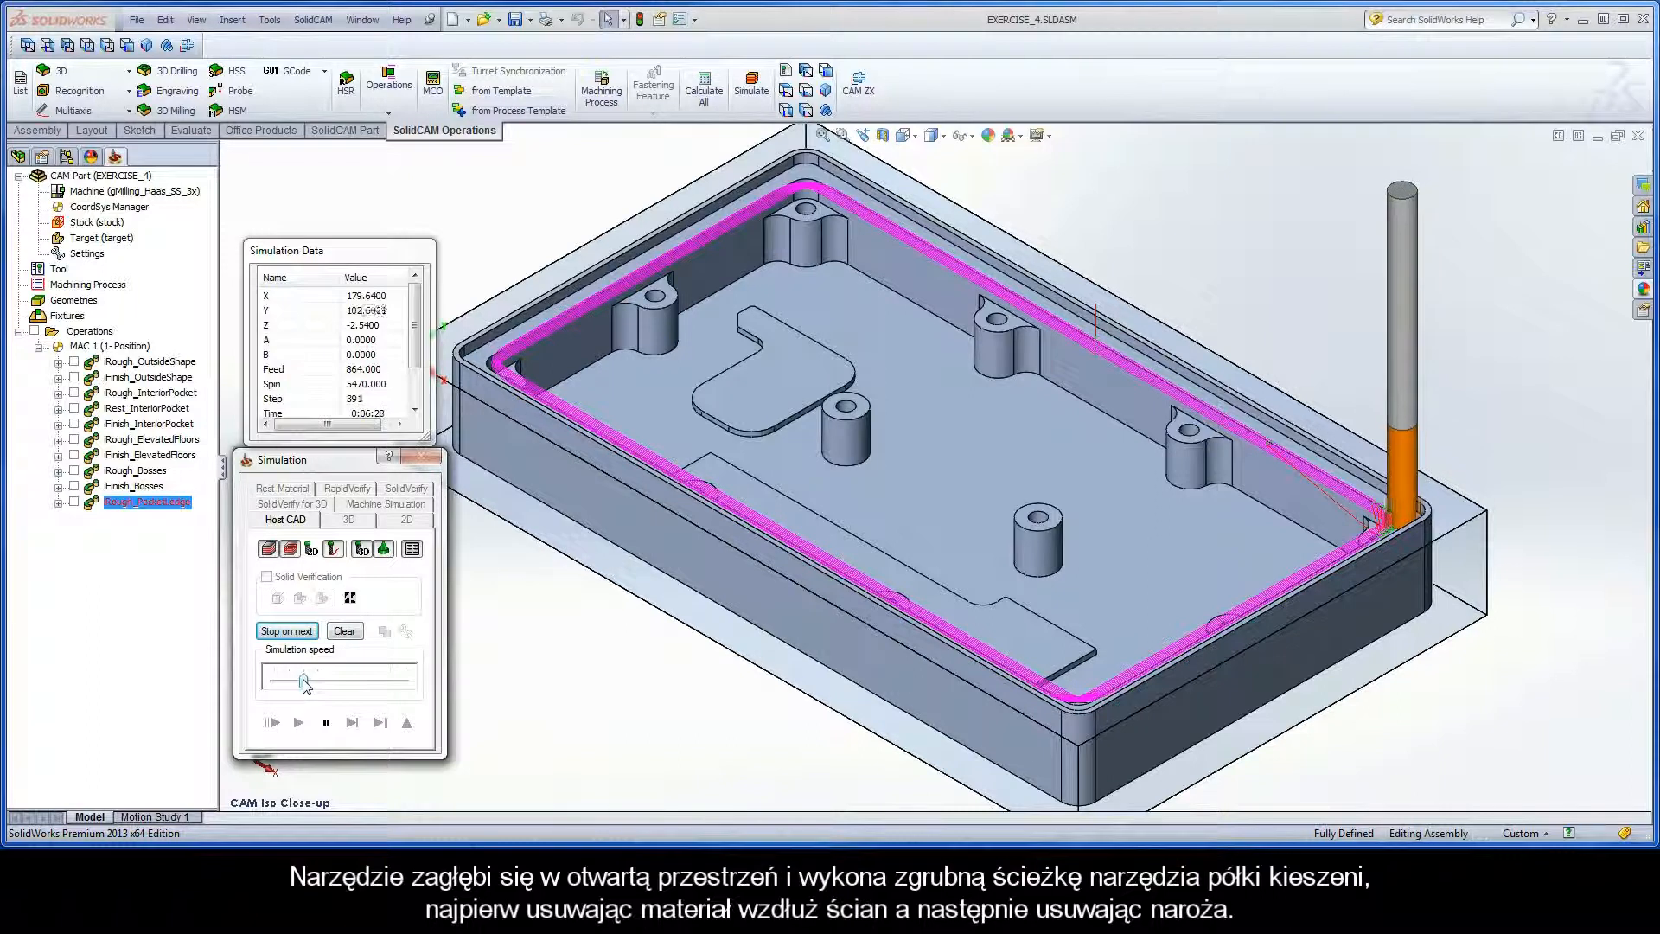
drag(304, 685, 318, 683)
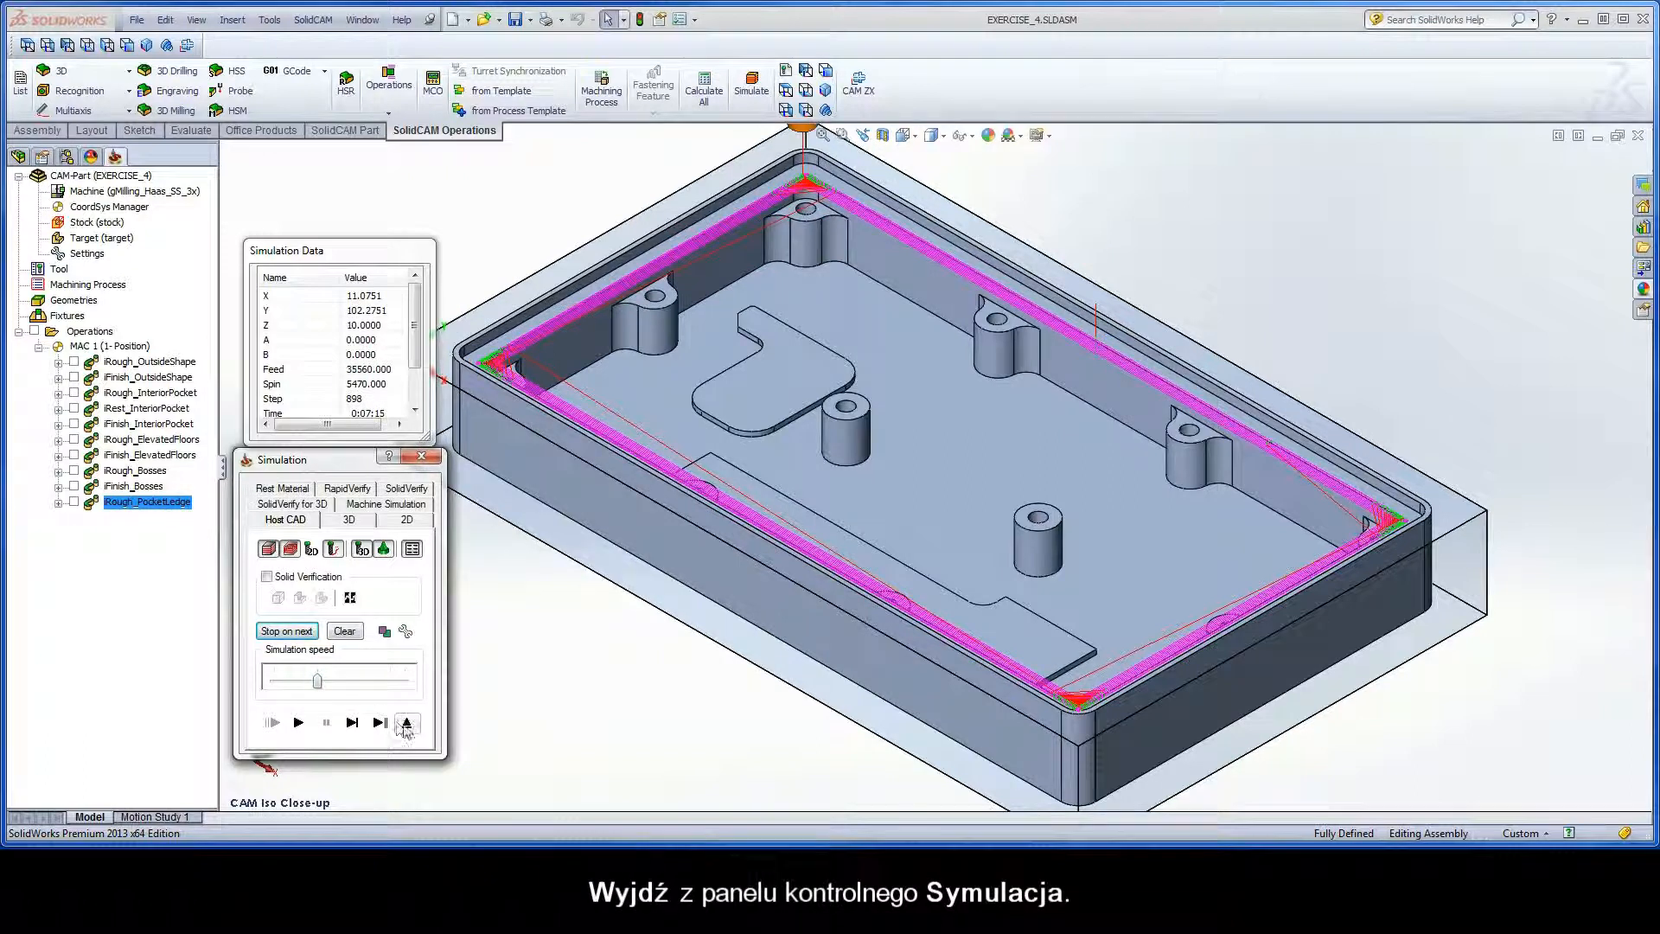
click(407, 723)
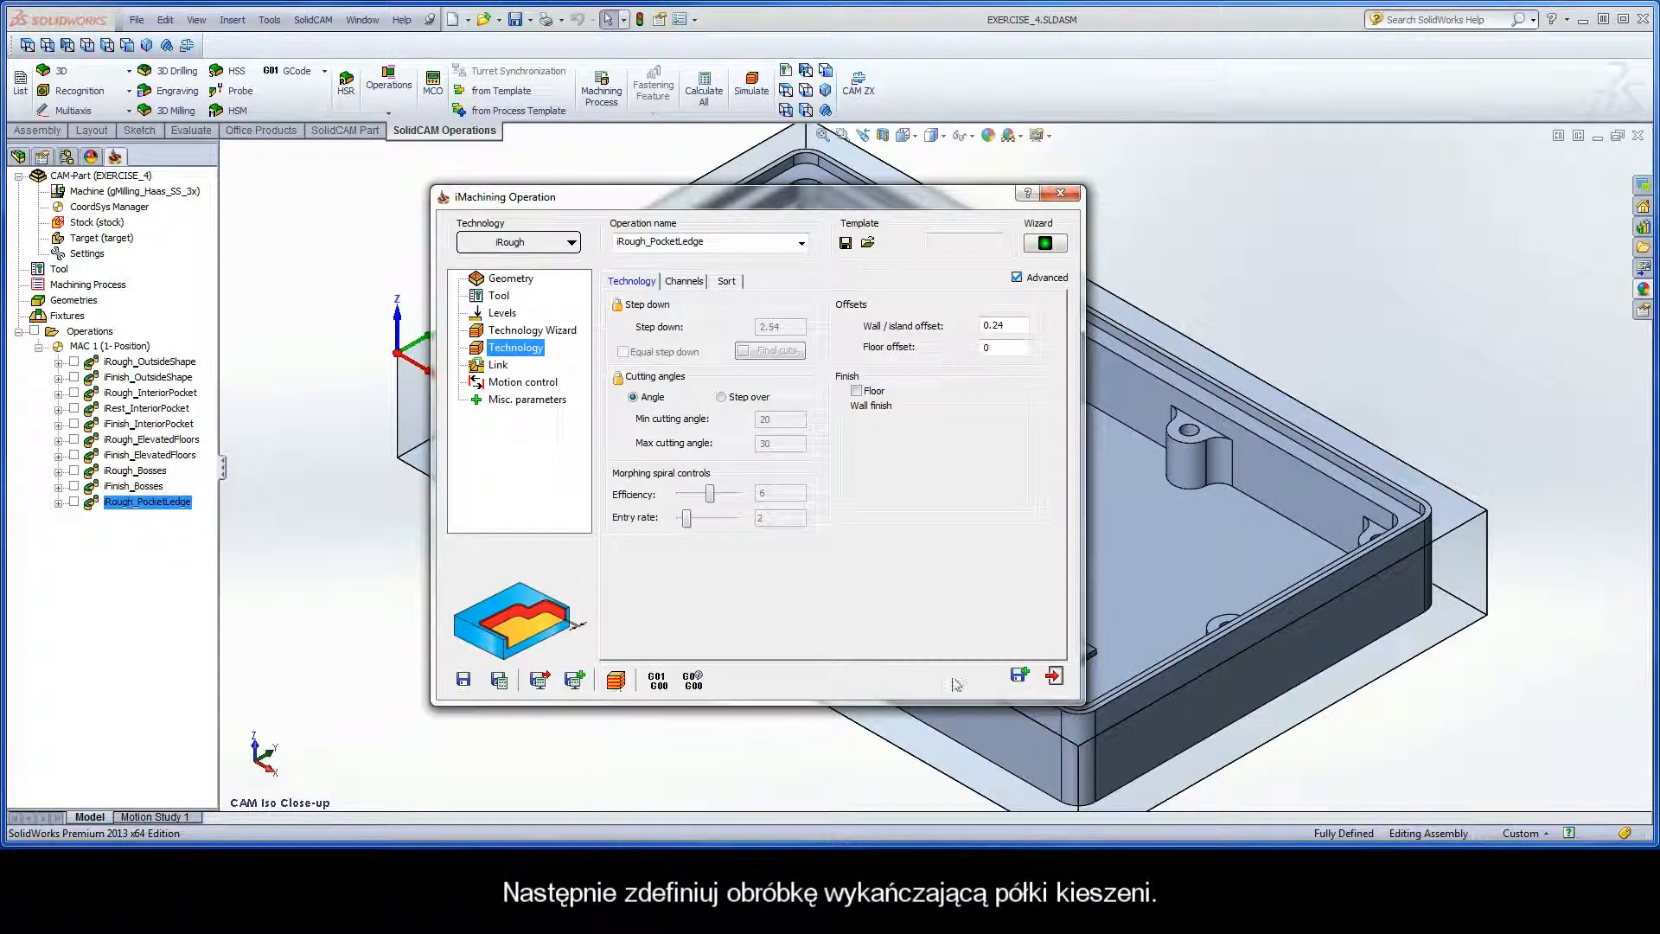
Save and copy the iRough_PocketLedge operation as an iFinish operation and check the tool data of the copy.
click(1020, 677)
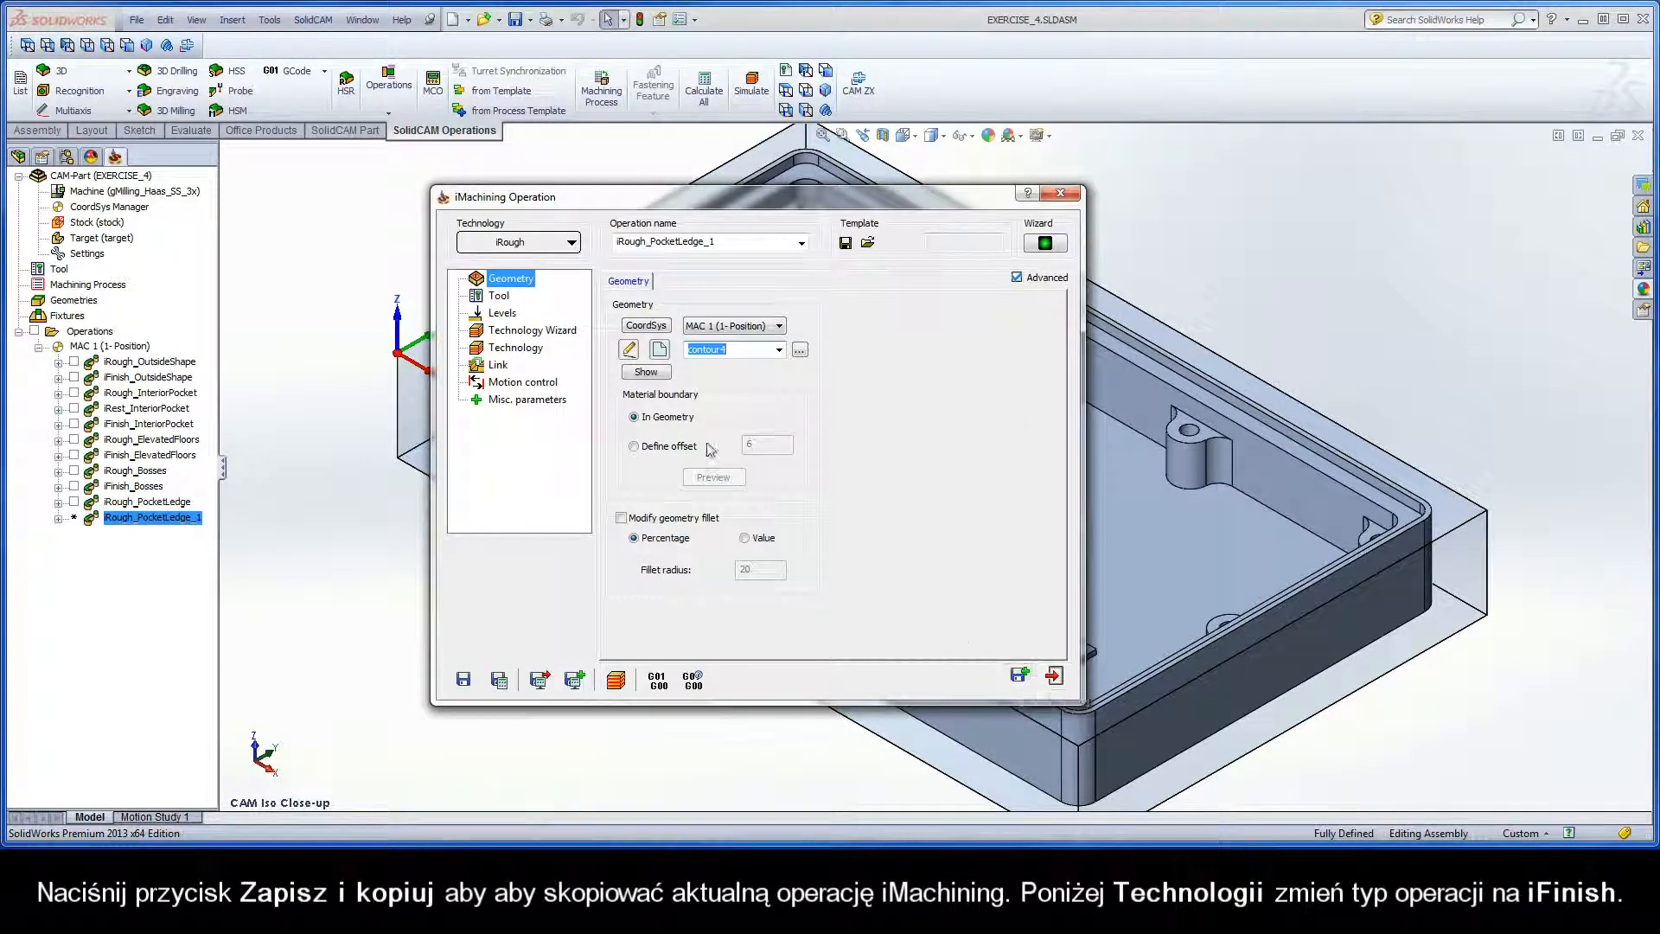
click(571, 244)
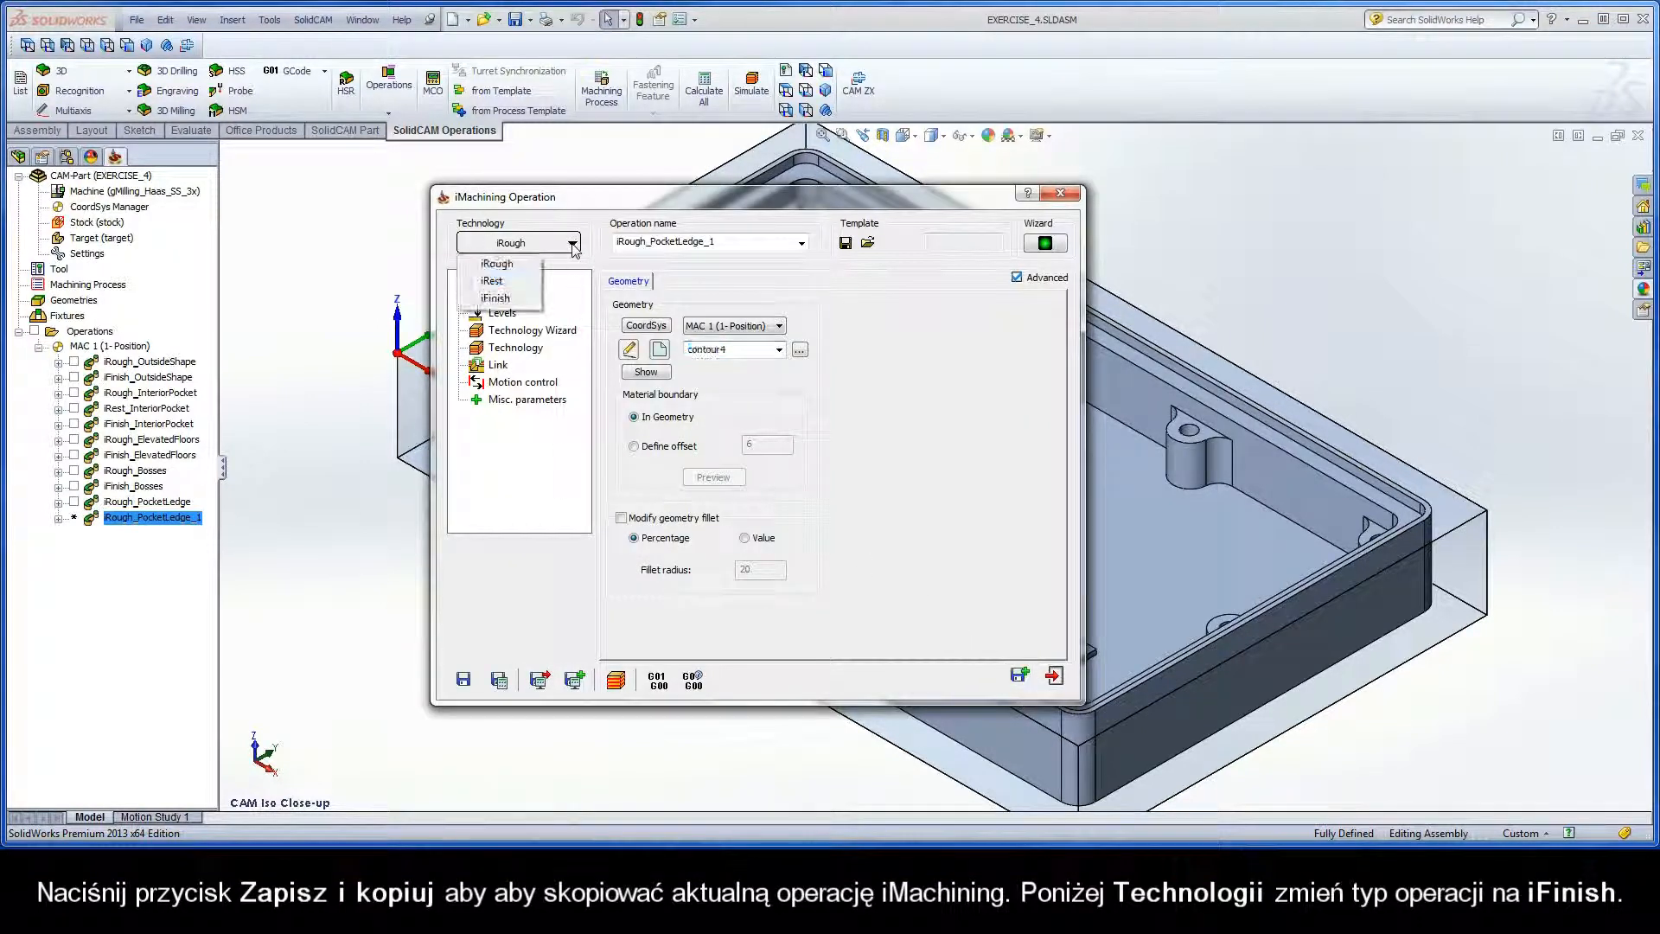
click(514, 300)
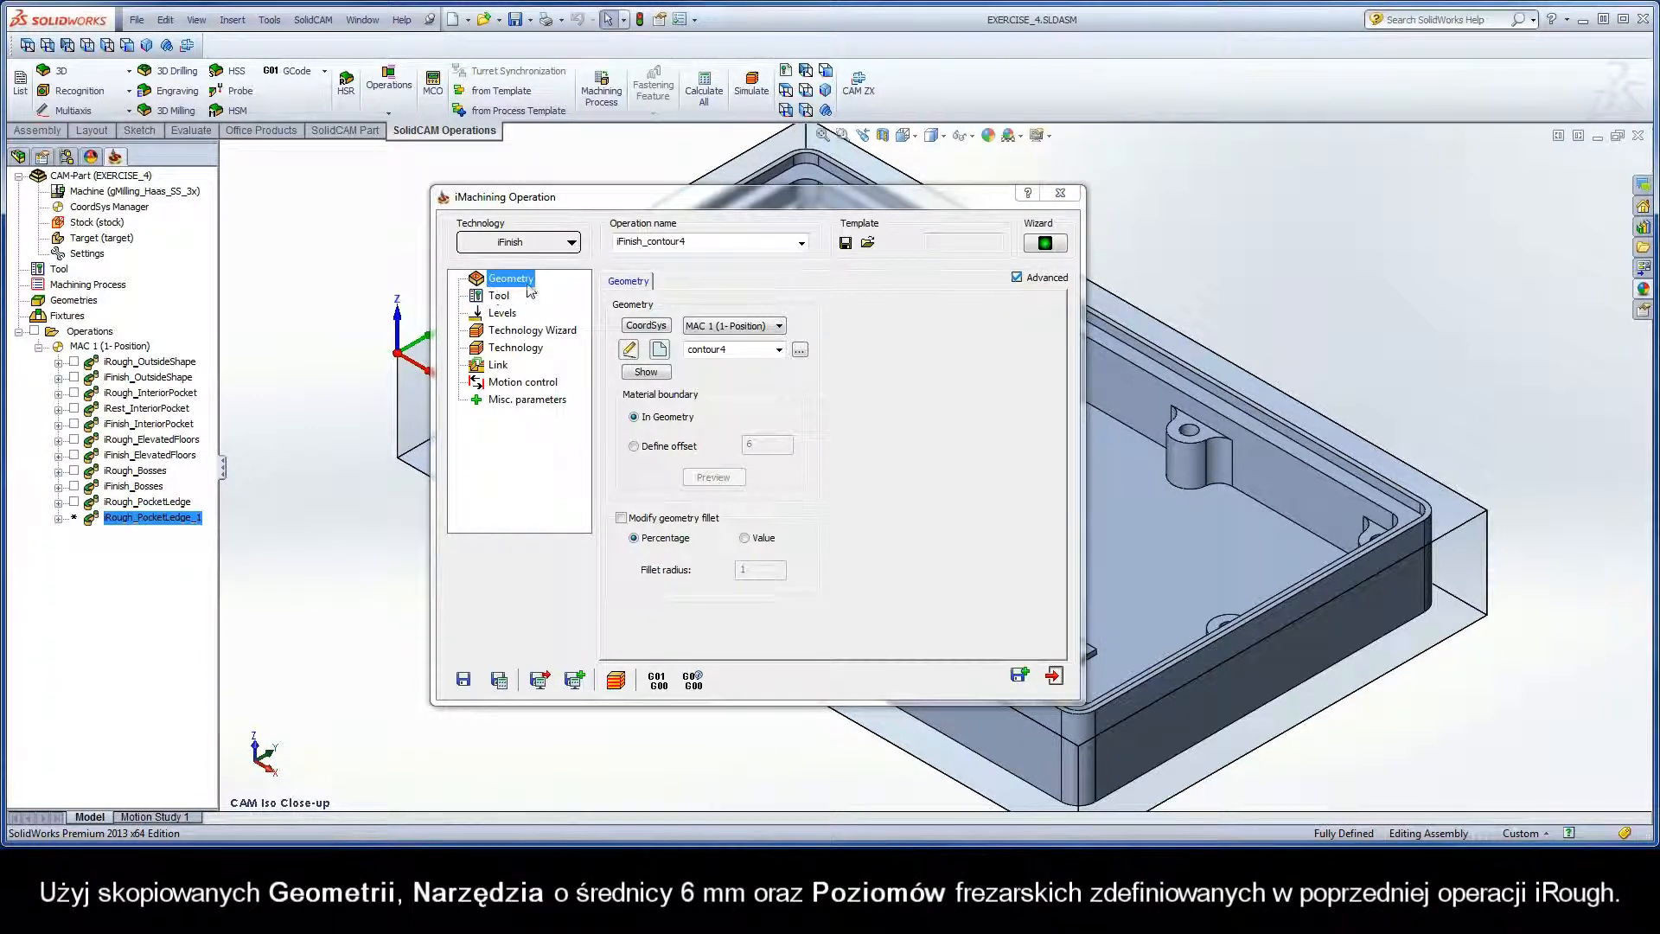
click(506, 298)
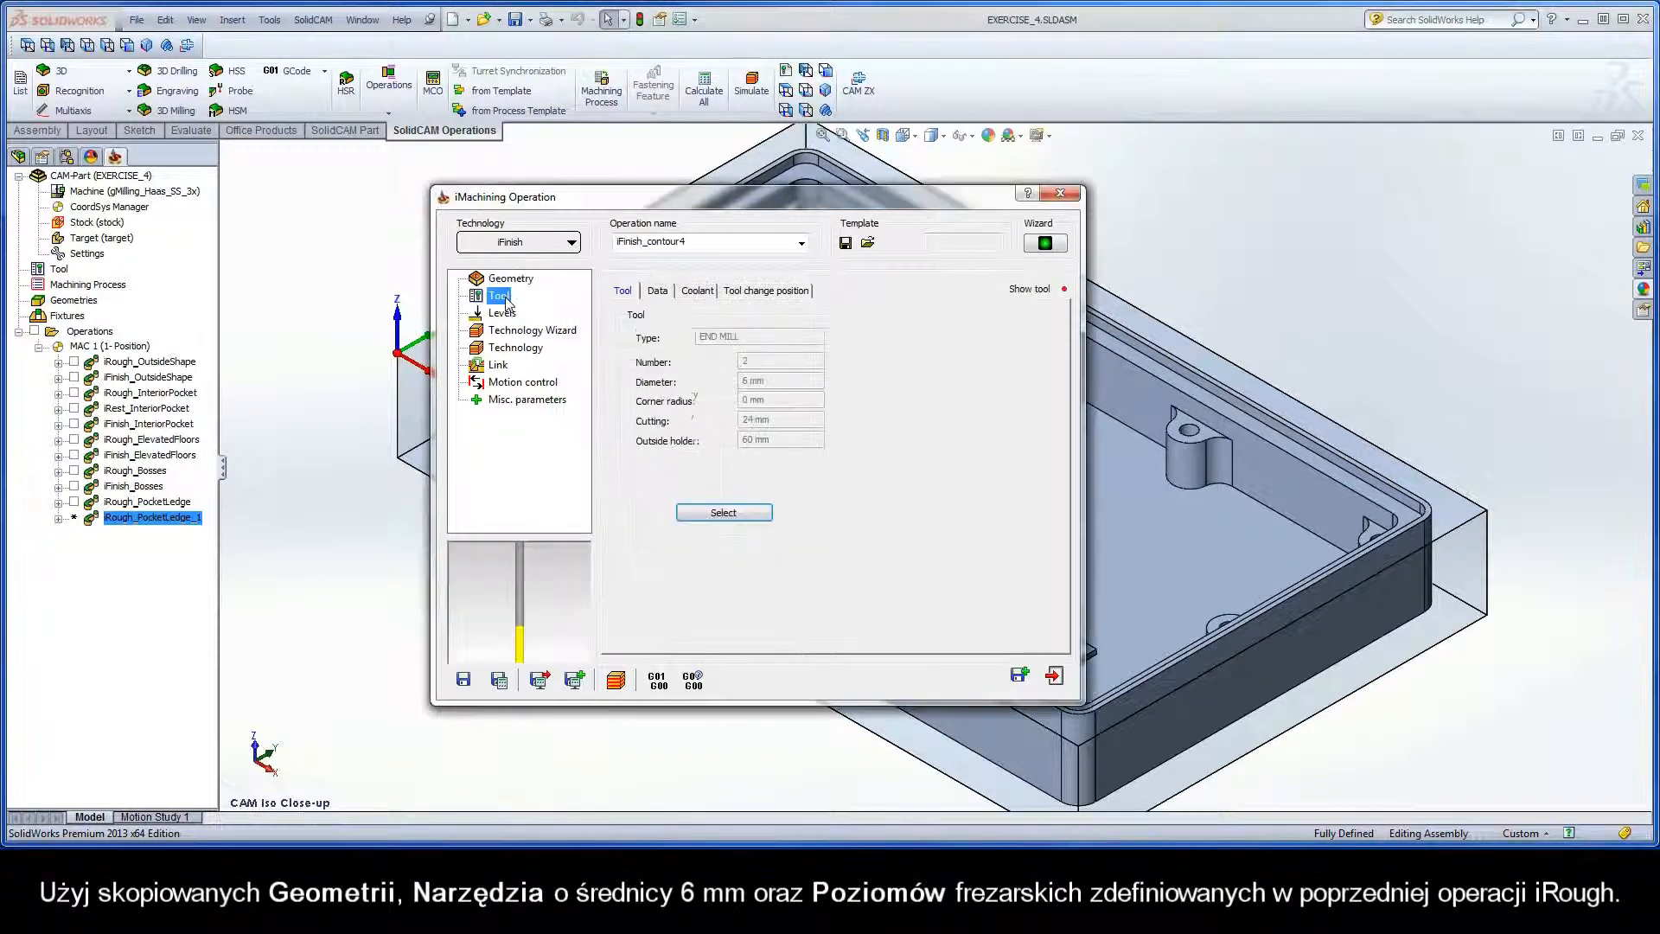
Check the iFinish copy's milling levels, Technology Wizard machining level, wall/island offset and rest data parent operation.
click(505, 316)
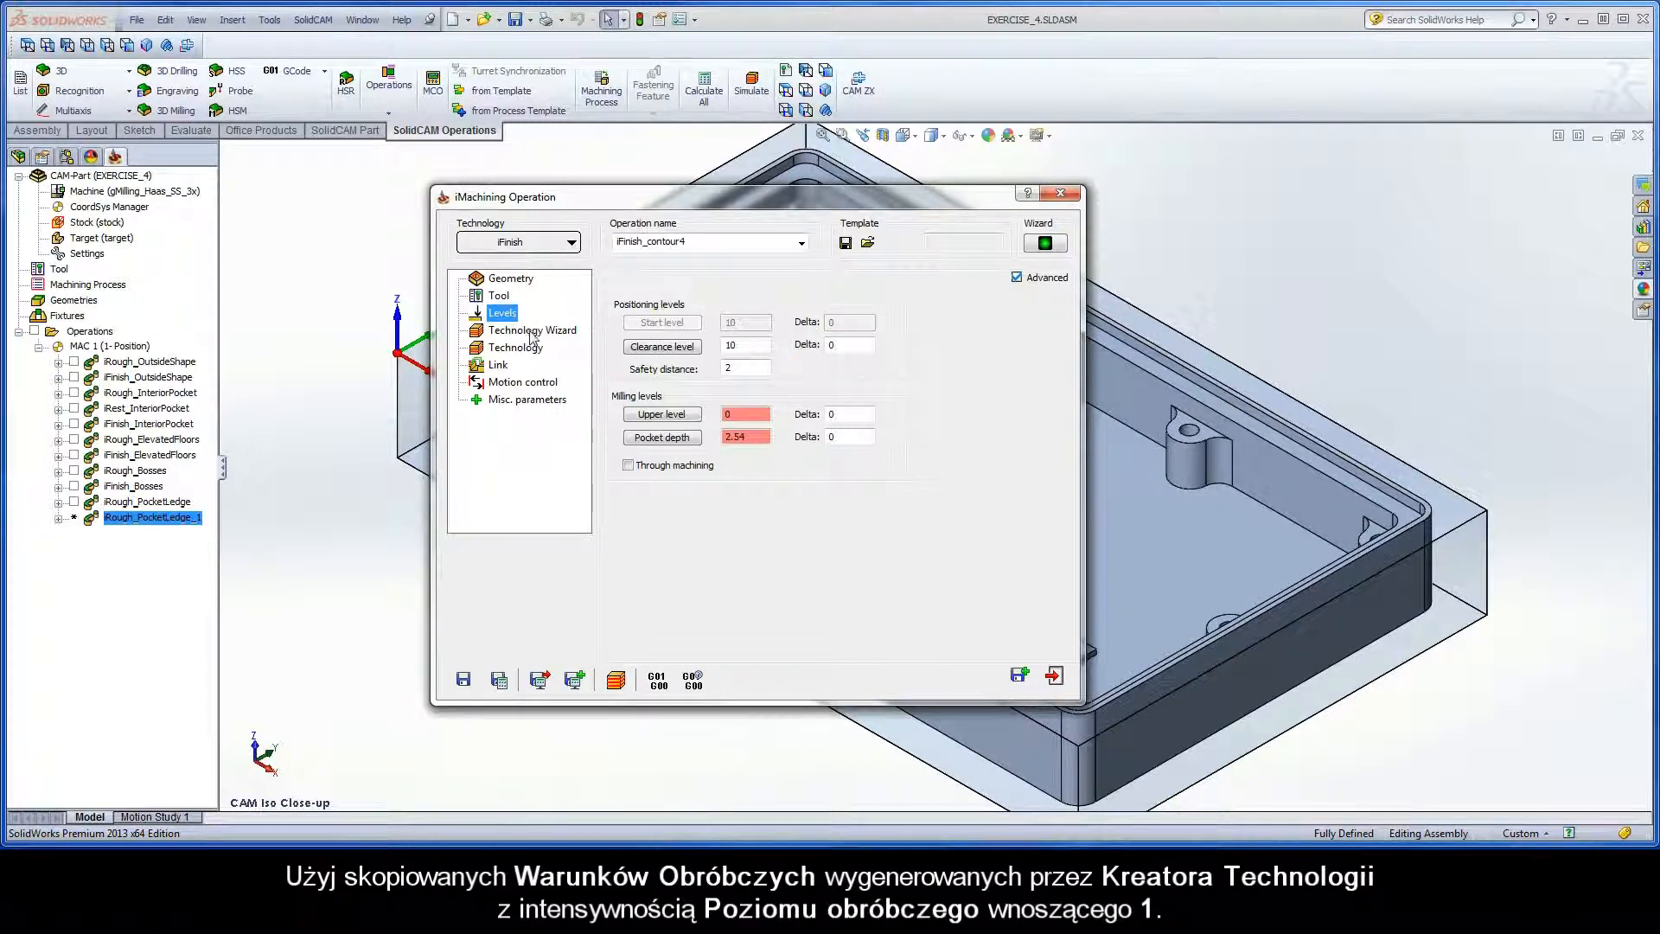
click(527, 332)
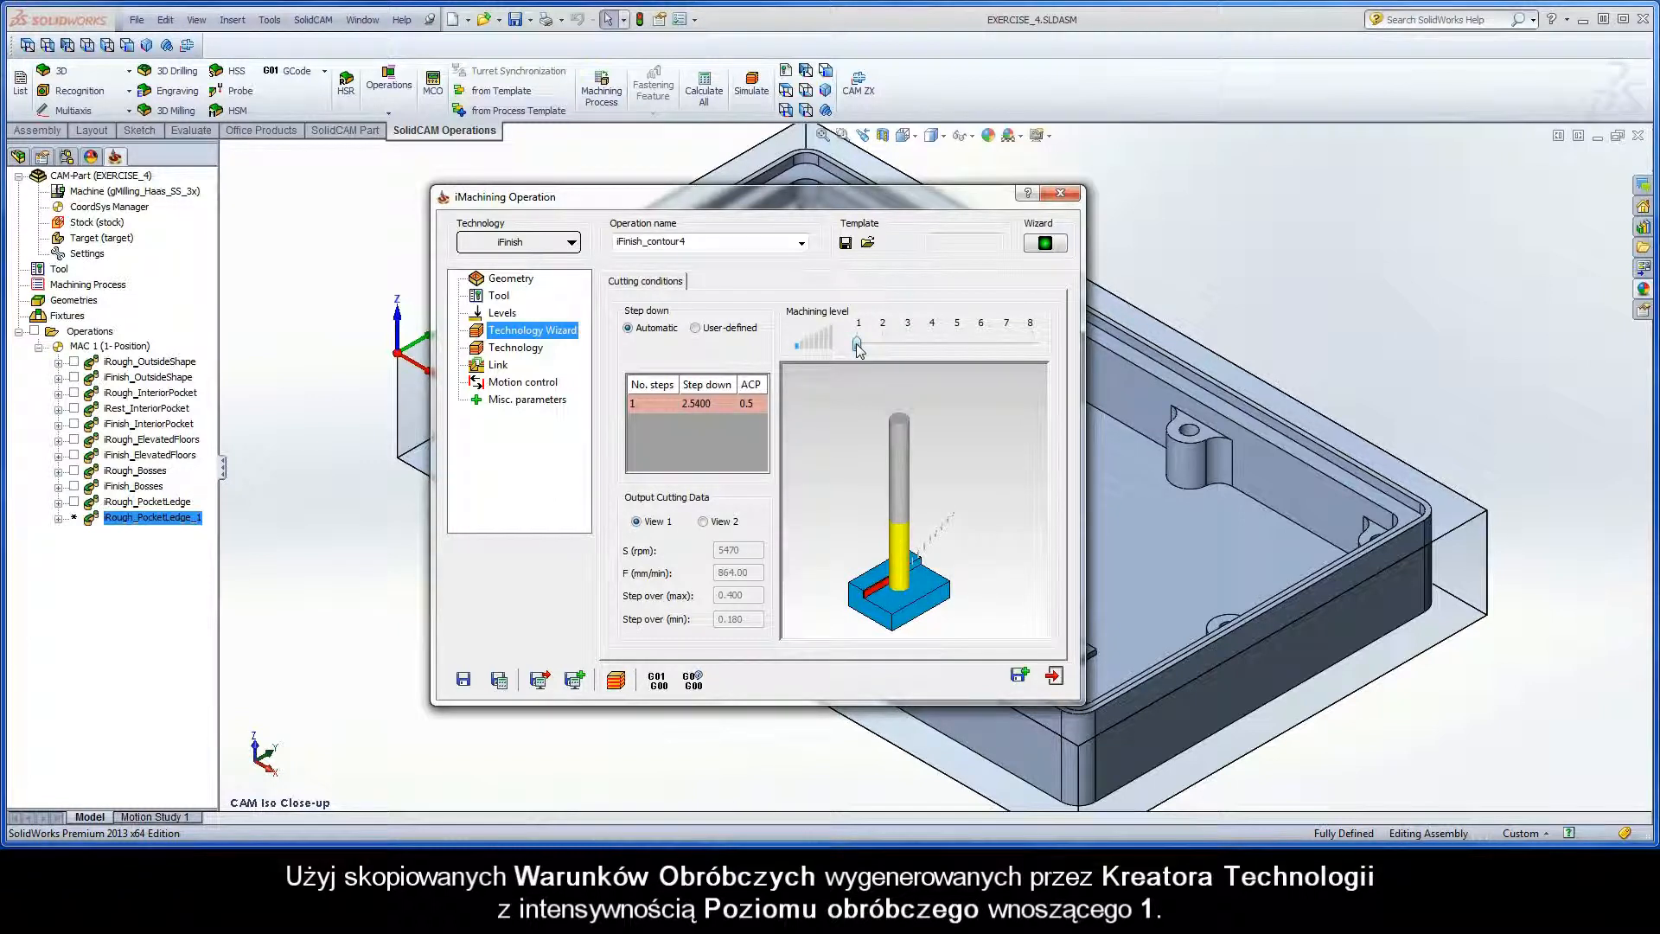
click(518, 351)
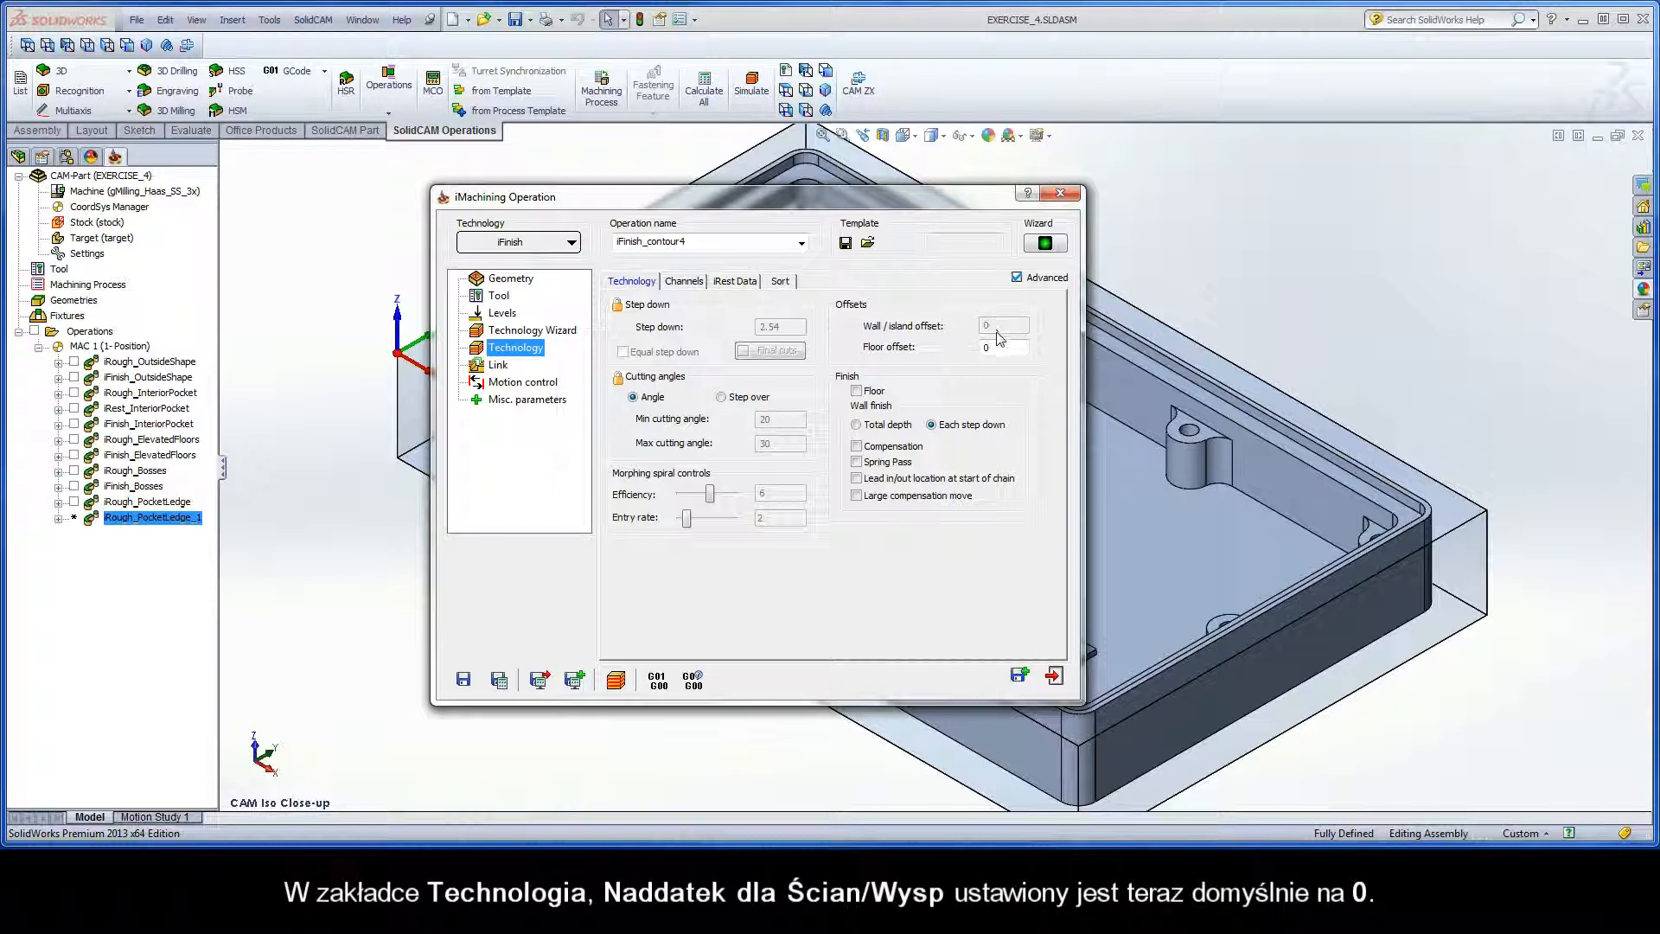
click(735, 285)
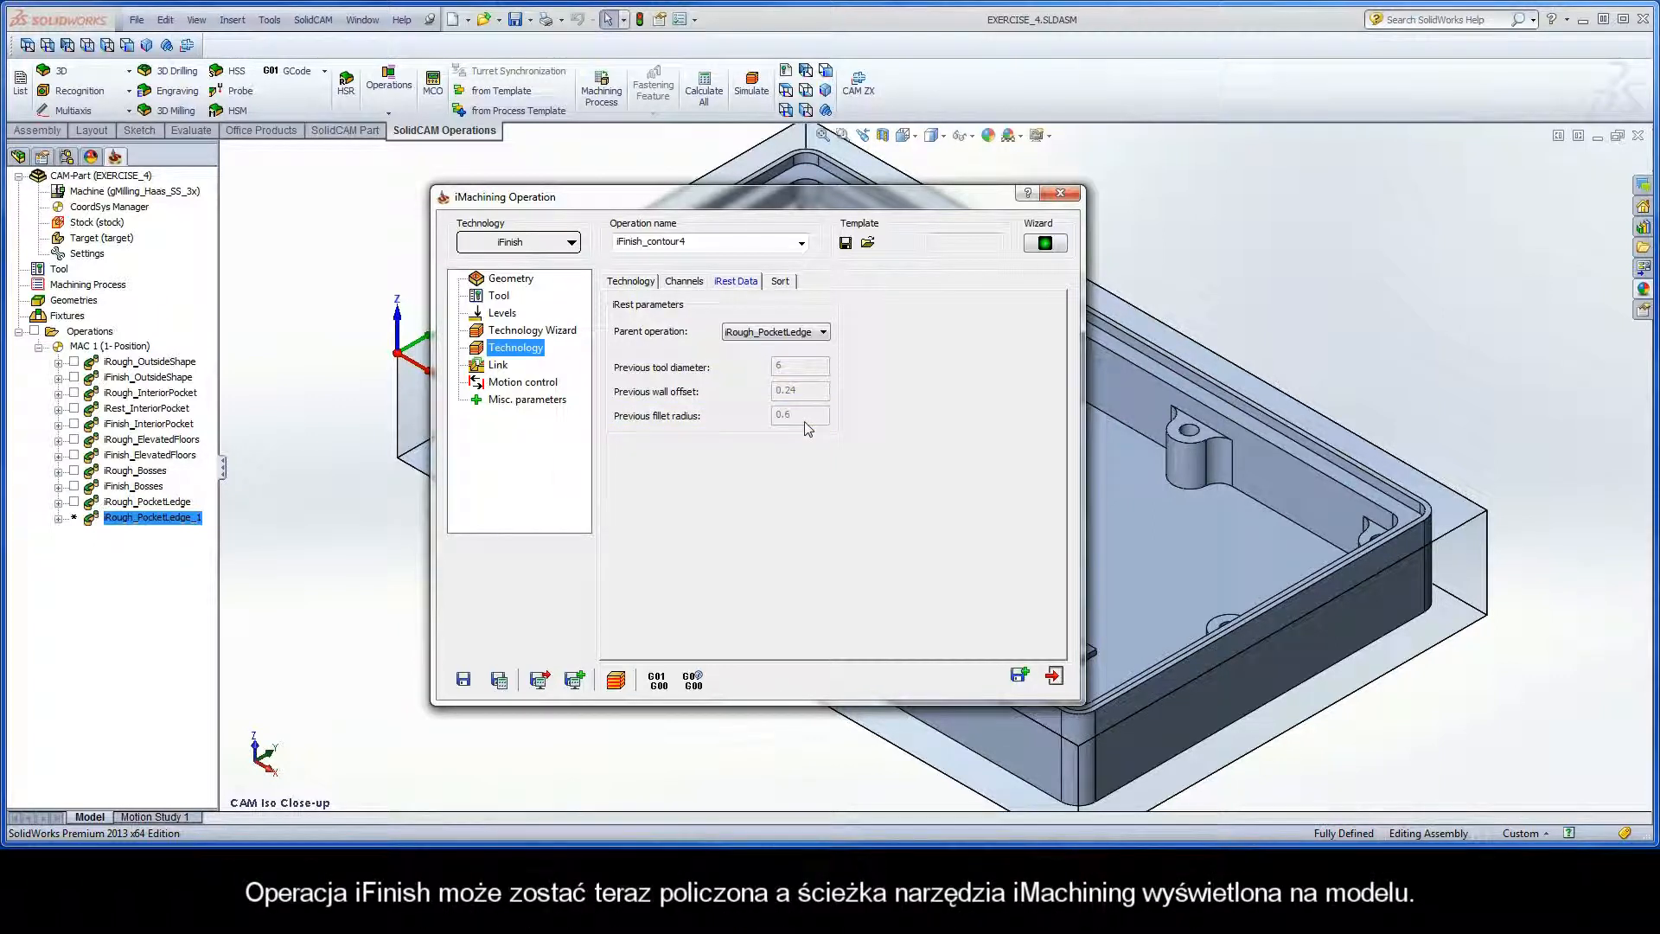
Name the finishing operation iFinish_PocketLedge, then save and calculate it.
click(694, 244)
drag(689, 243, 666, 243)
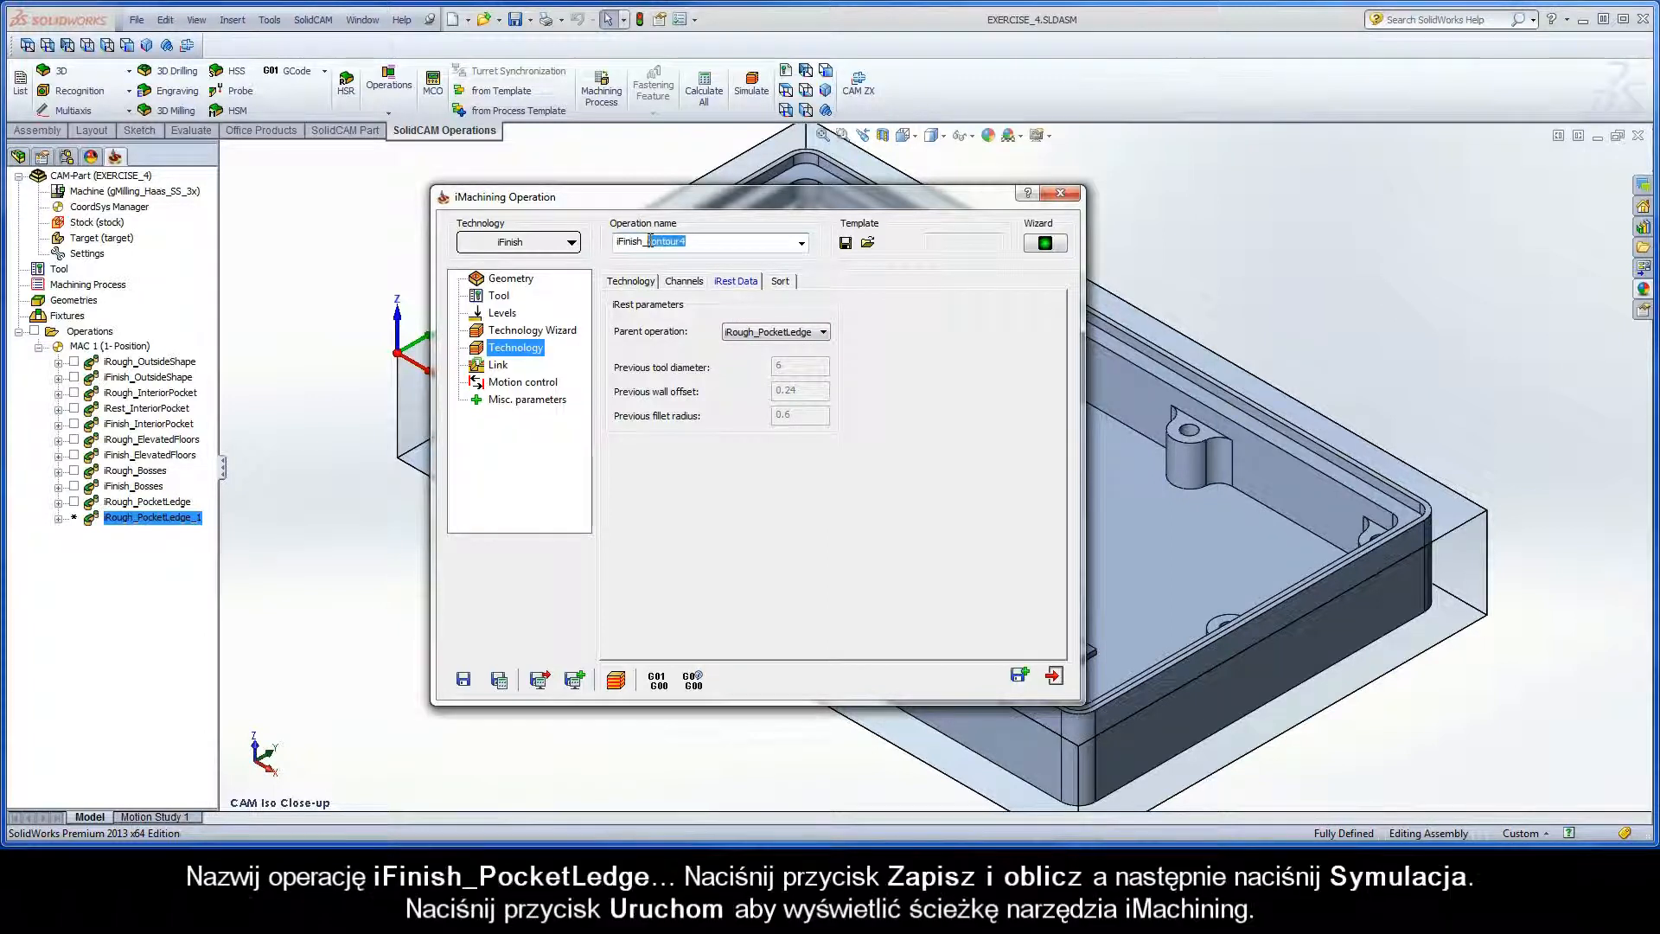
text(PocketLedge)
click(501, 682)
Simulate the pocket ledge finishing toolpath in Host CAD mode at varying speeds, then exit the simulation and the iMachining operation.
click(616, 680)
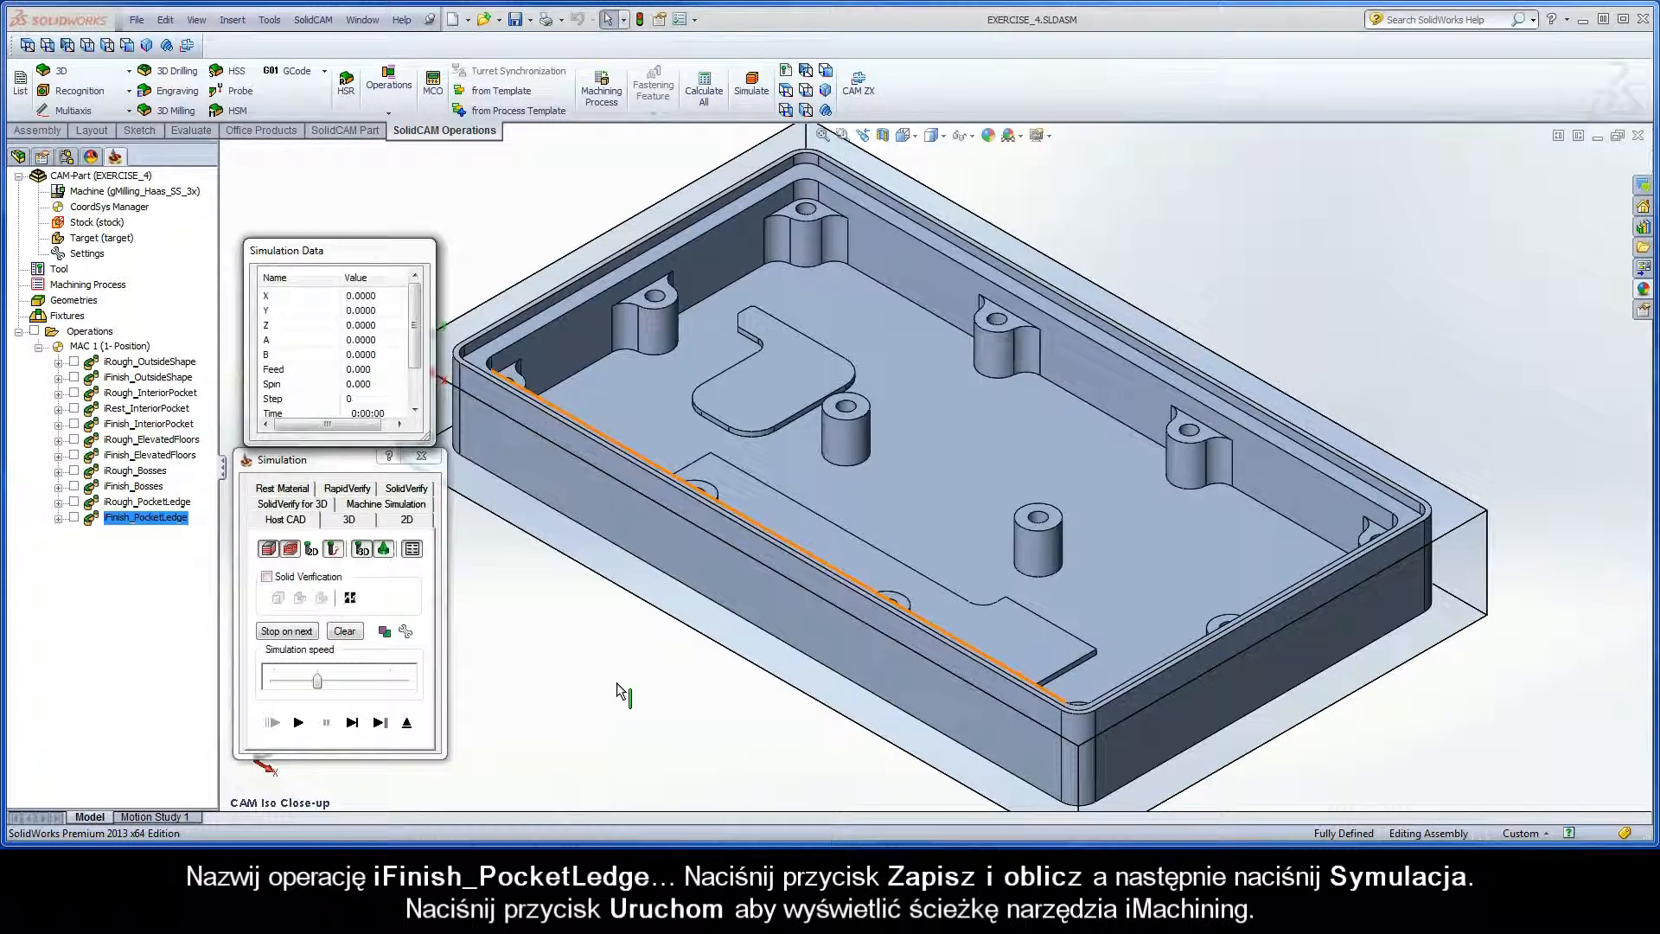
click(299, 723)
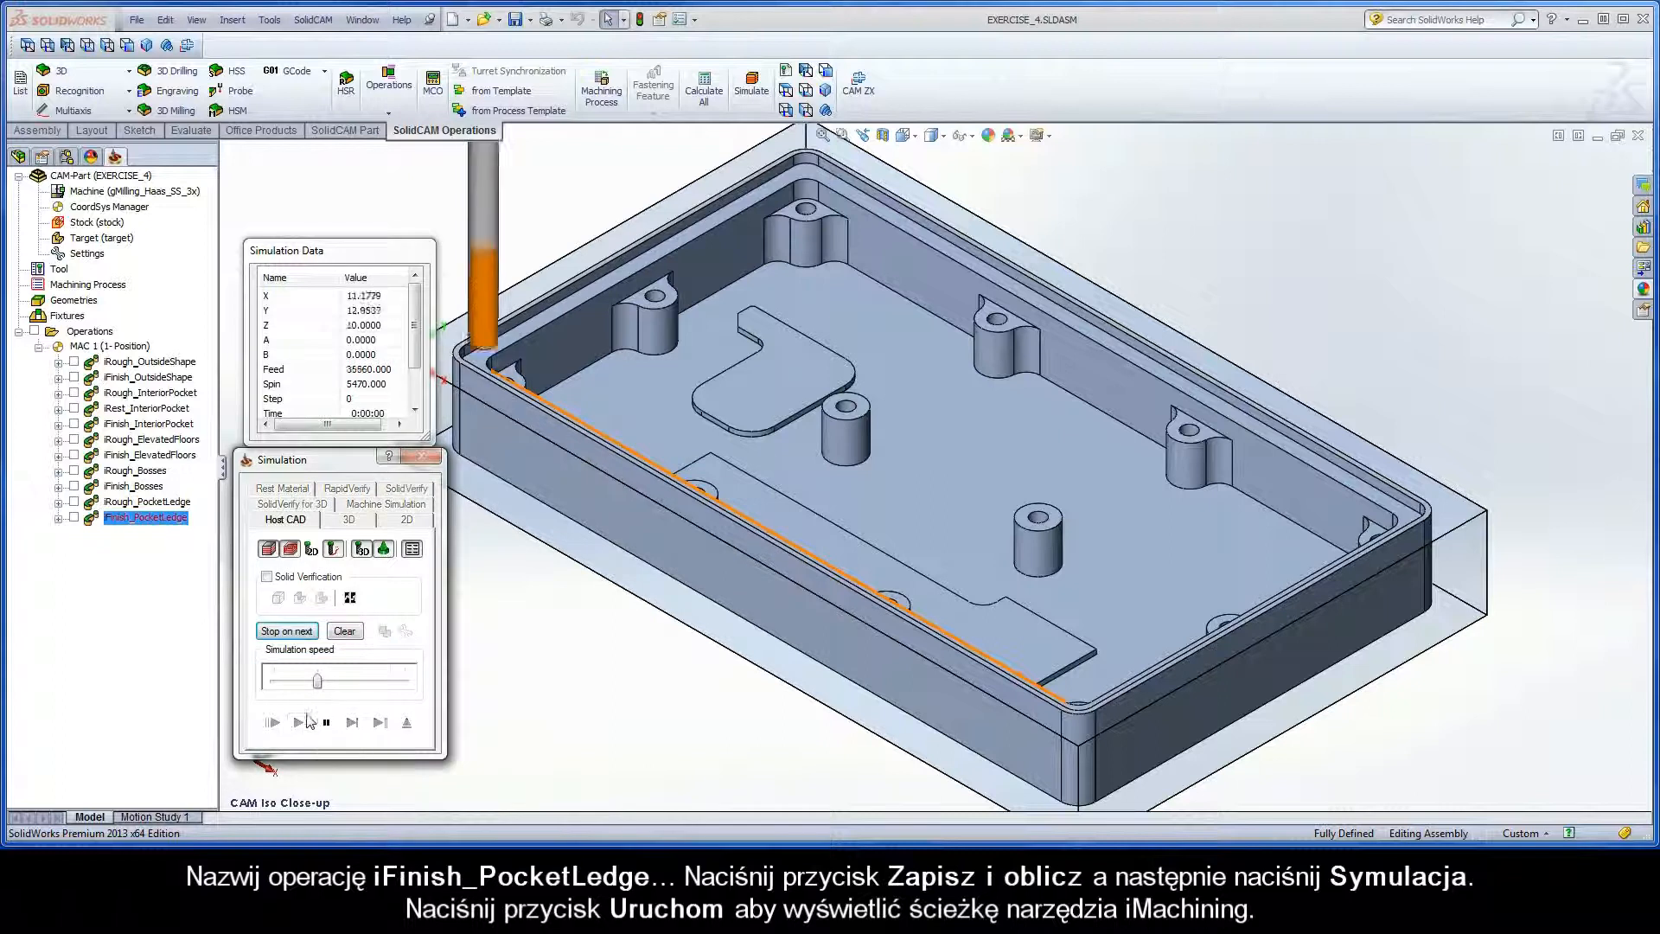
drag(317, 680, 275, 682)
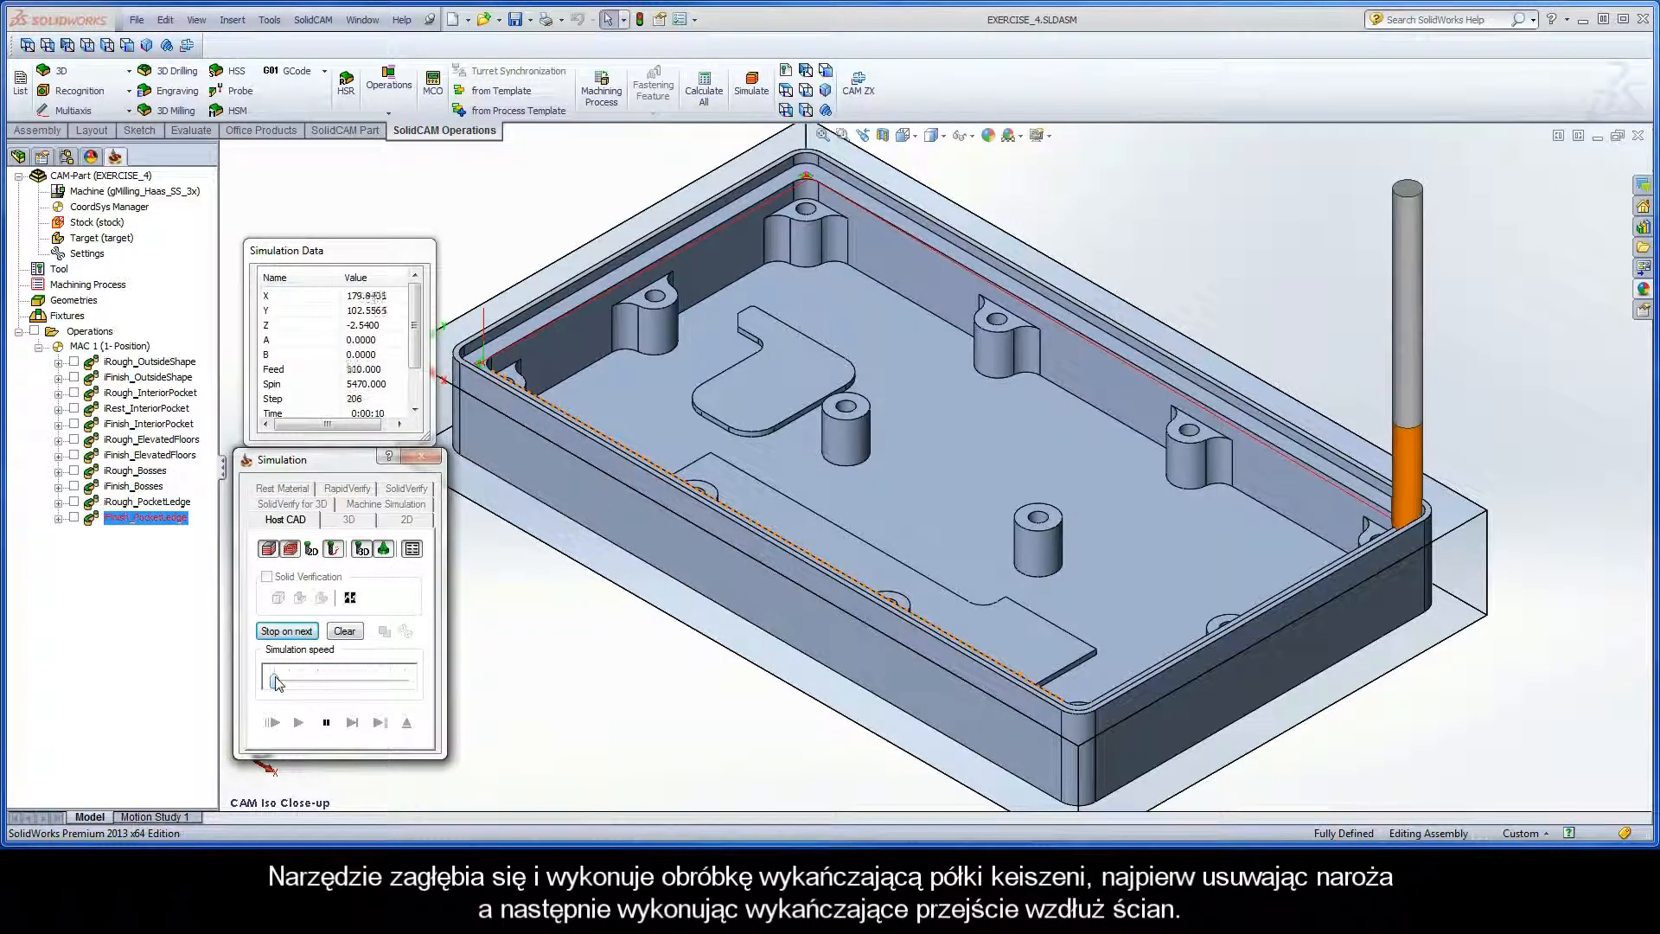
drag(275, 682, 290, 683)
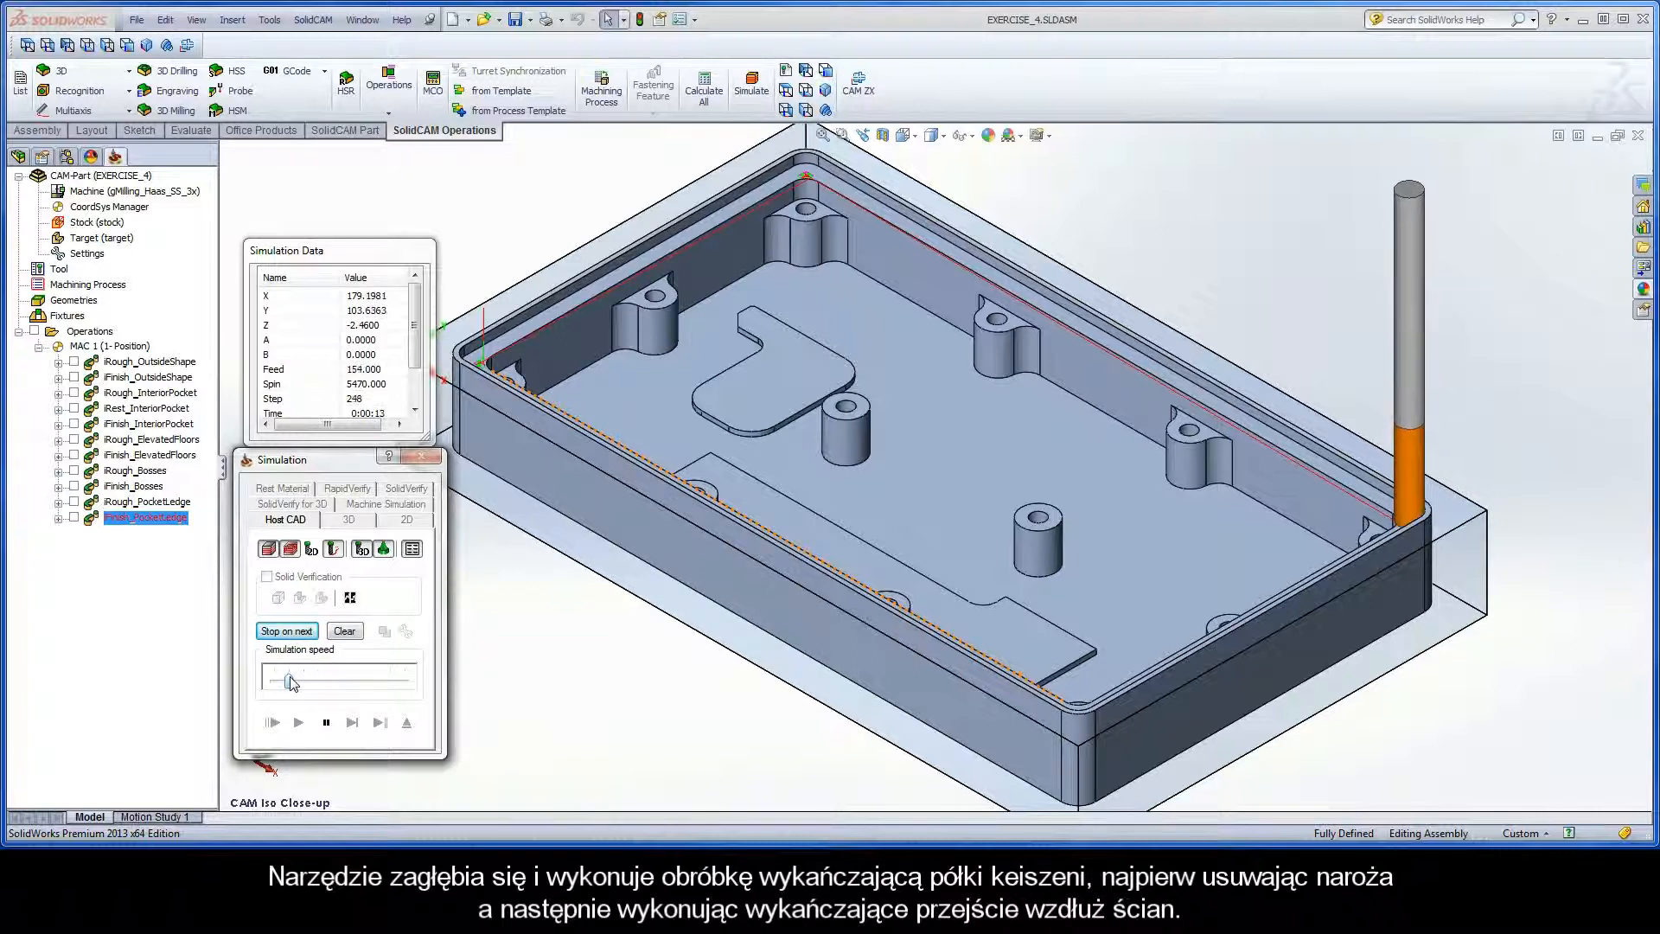
drag(291, 683, 316, 683)
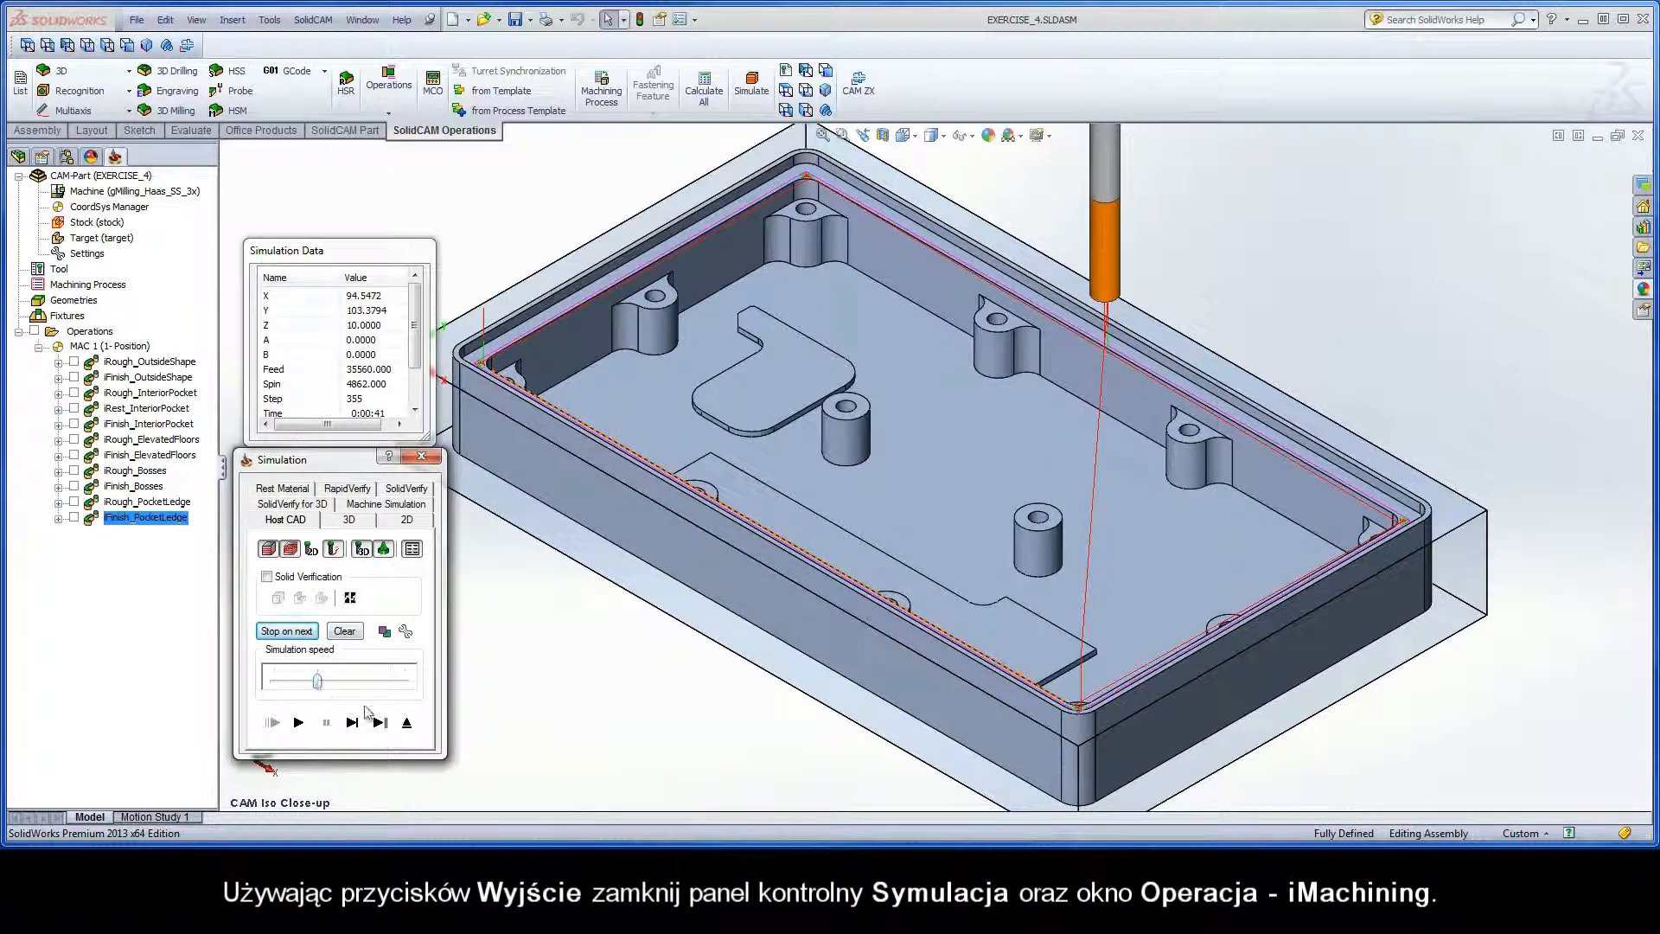
click(409, 725)
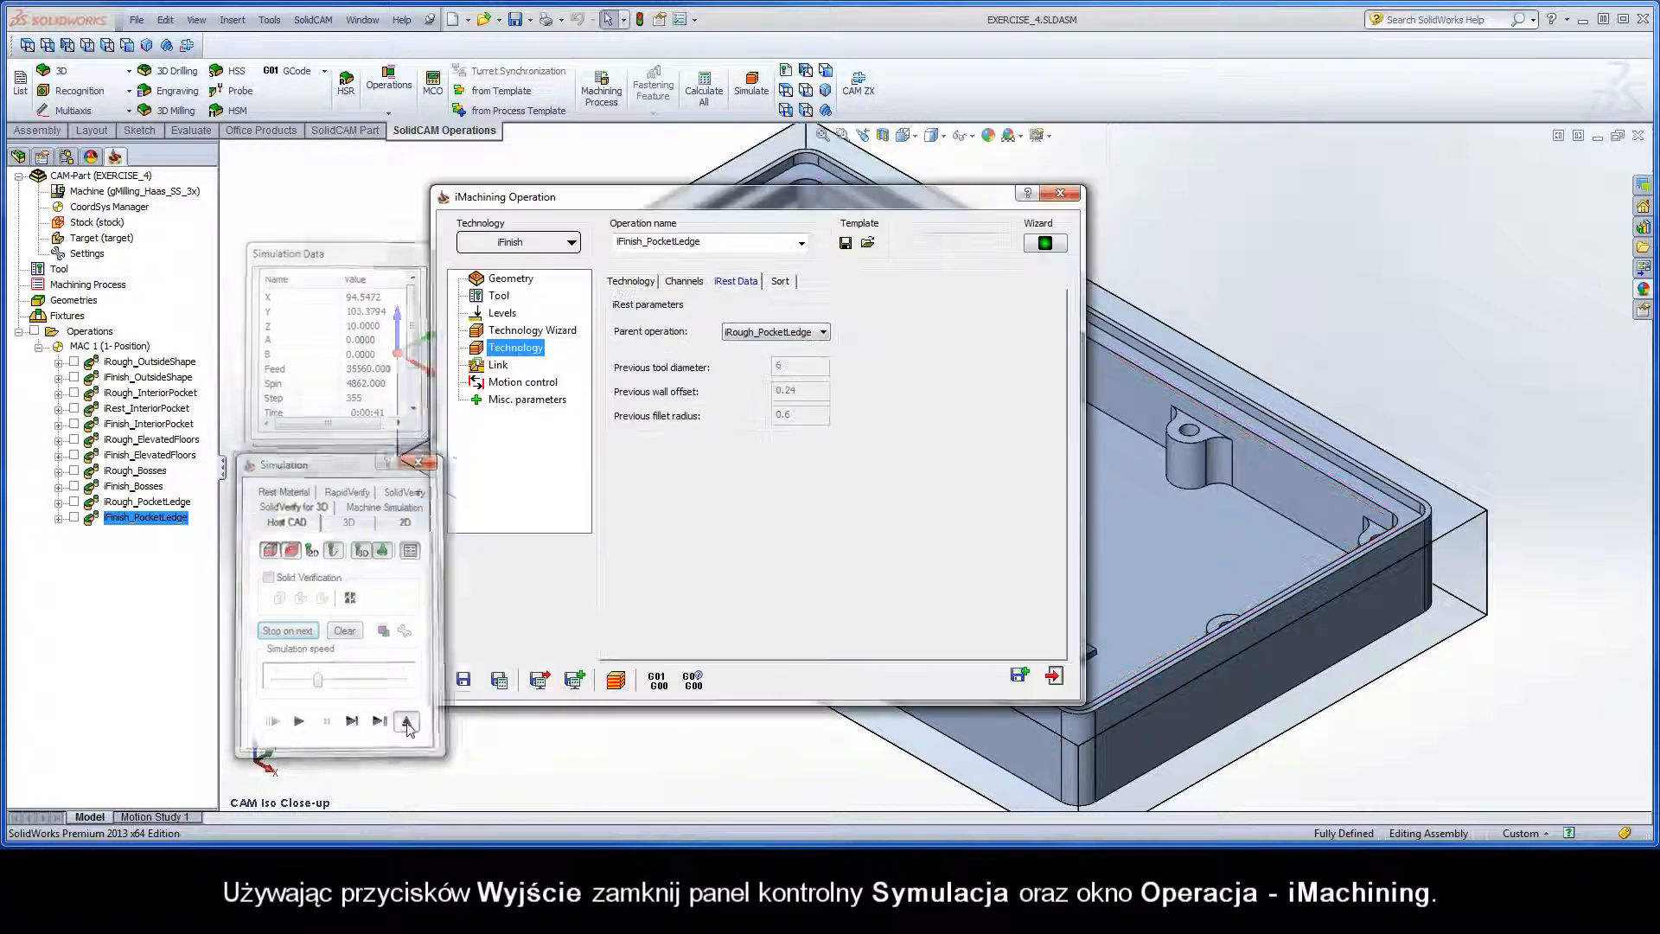
click(1054, 677)
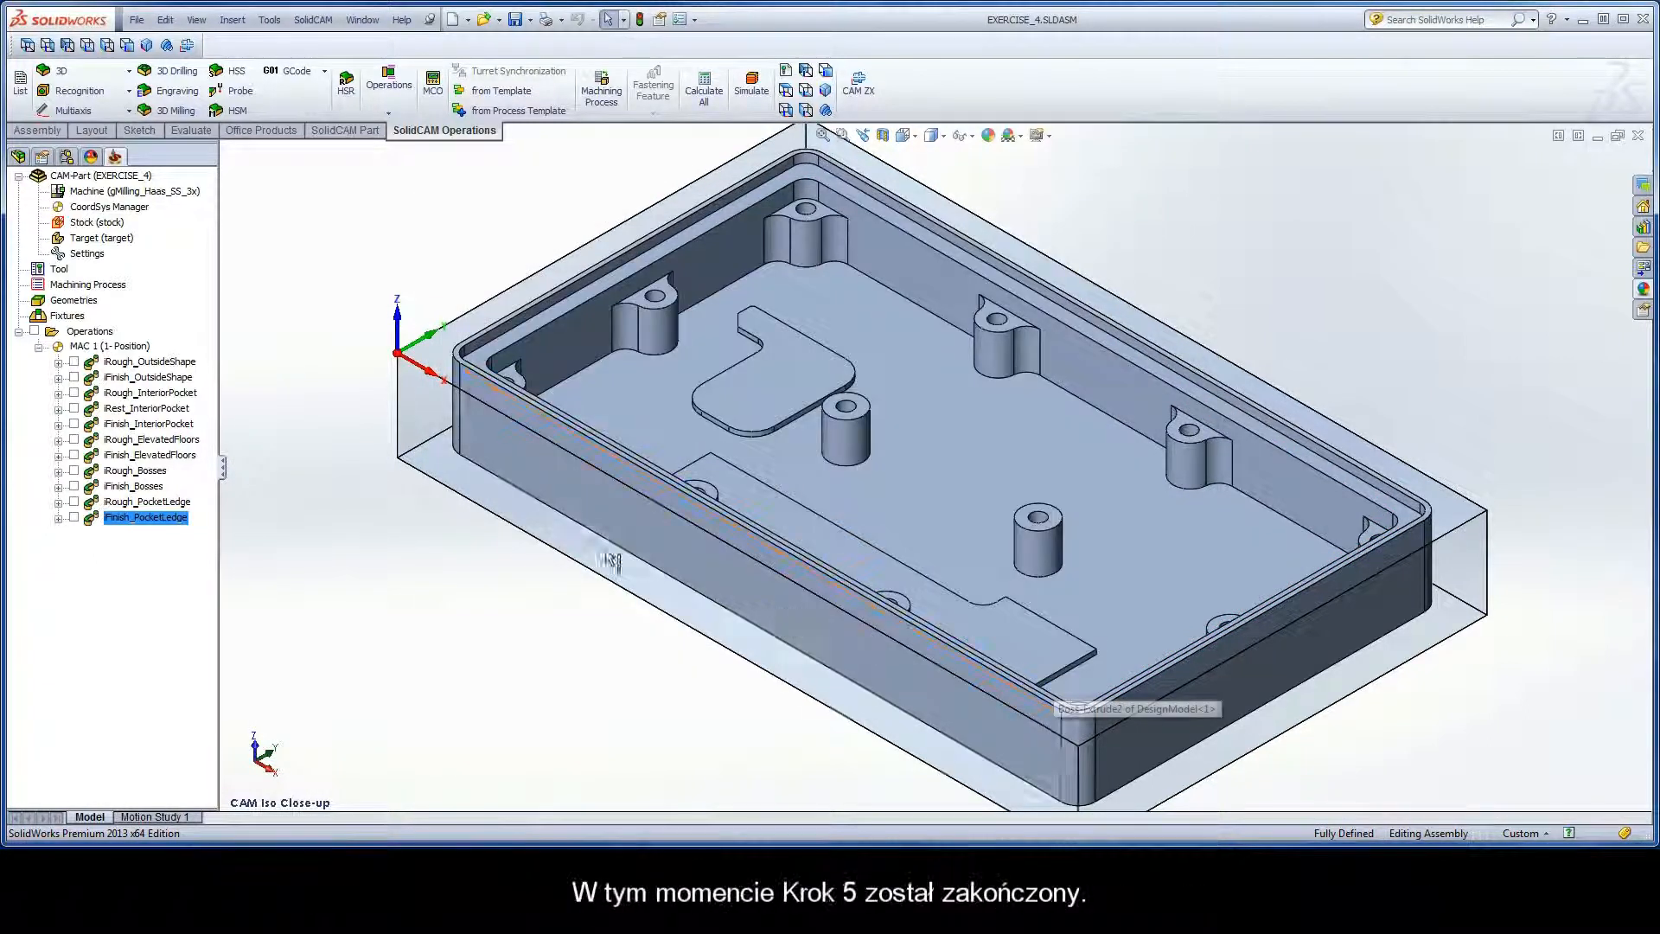